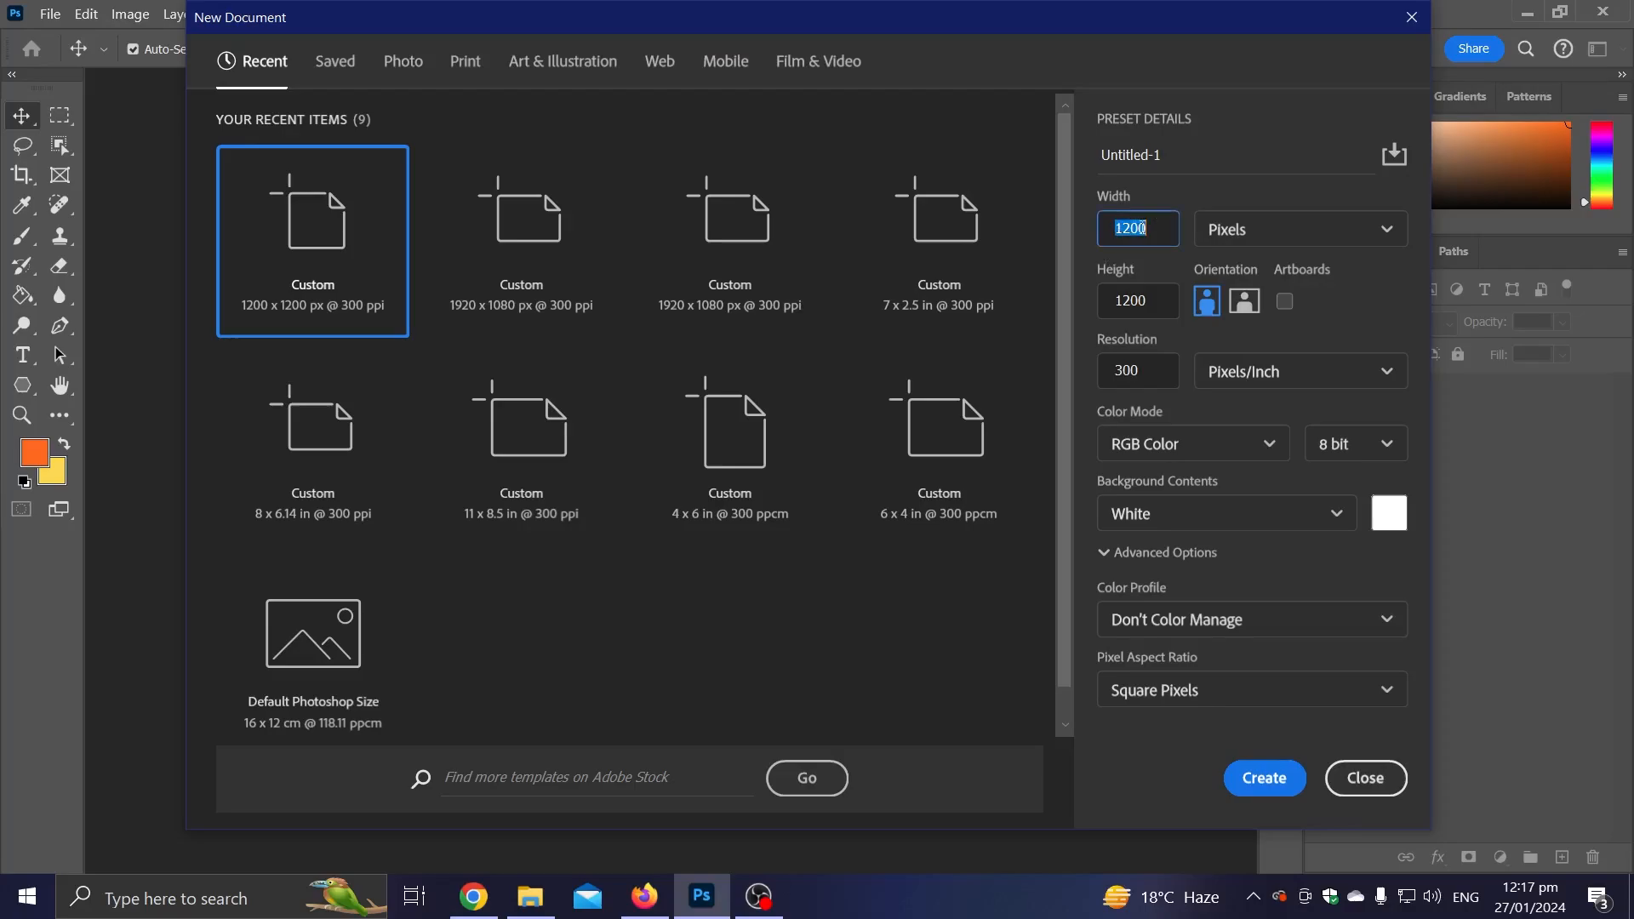
Step: Create a new 1200 x 1200 pixel RGB document at 300 pixels/inch with a white background
click(1138, 307)
click(1264, 778)
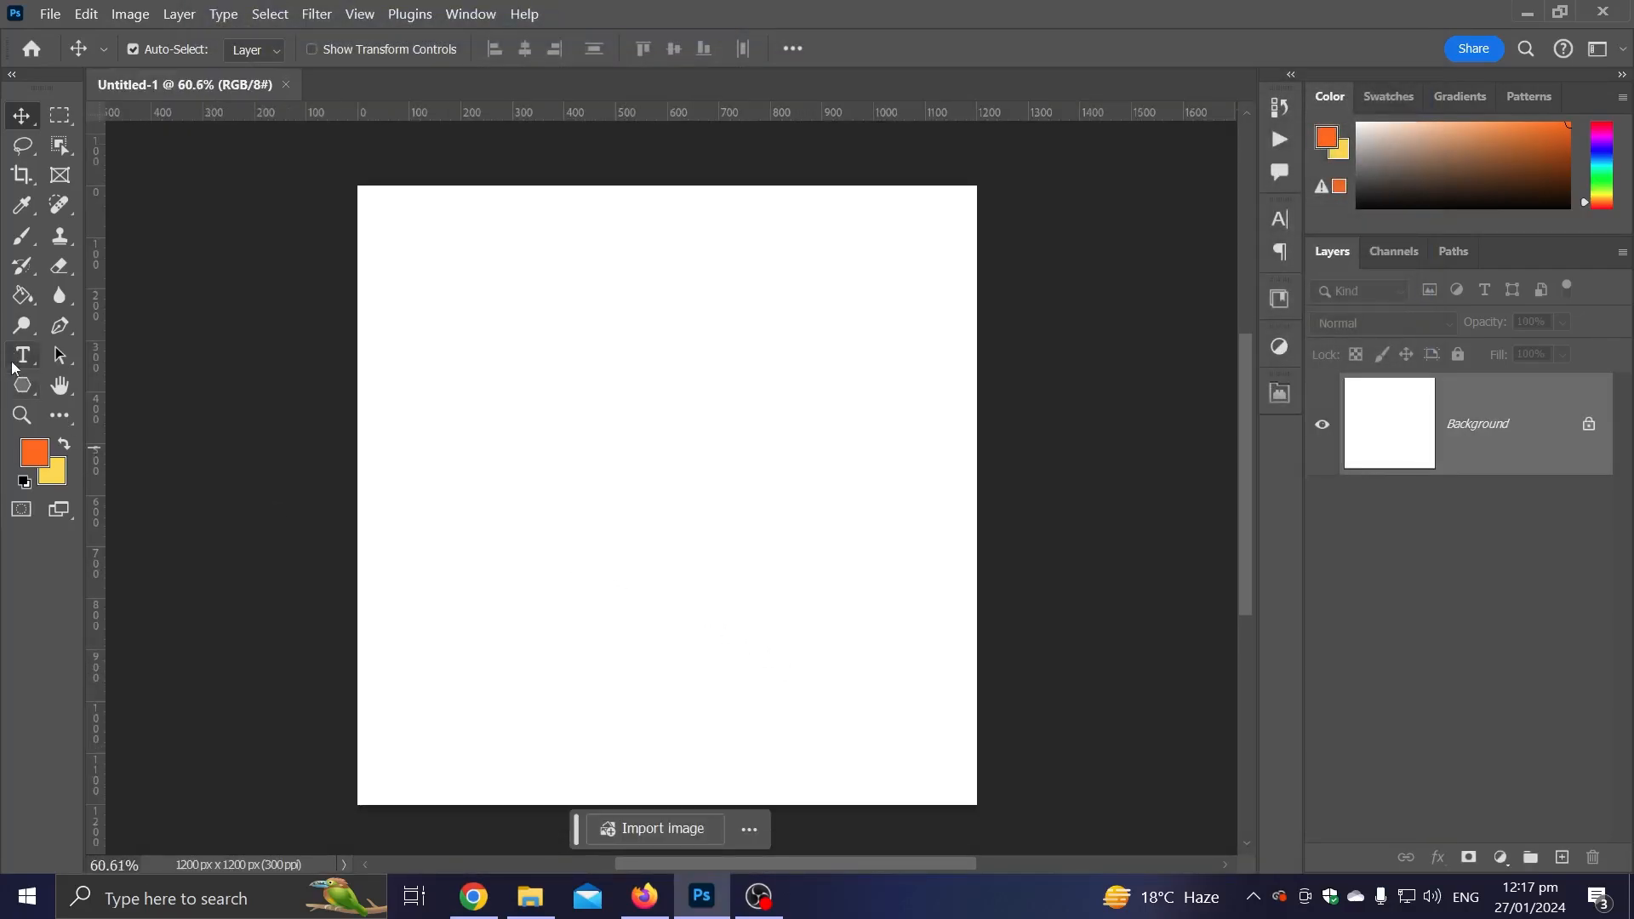
Step: Draw a six-sided polygon about 673 px wide and 583 px high on the canvas and fill it with orange
click(17, 382)
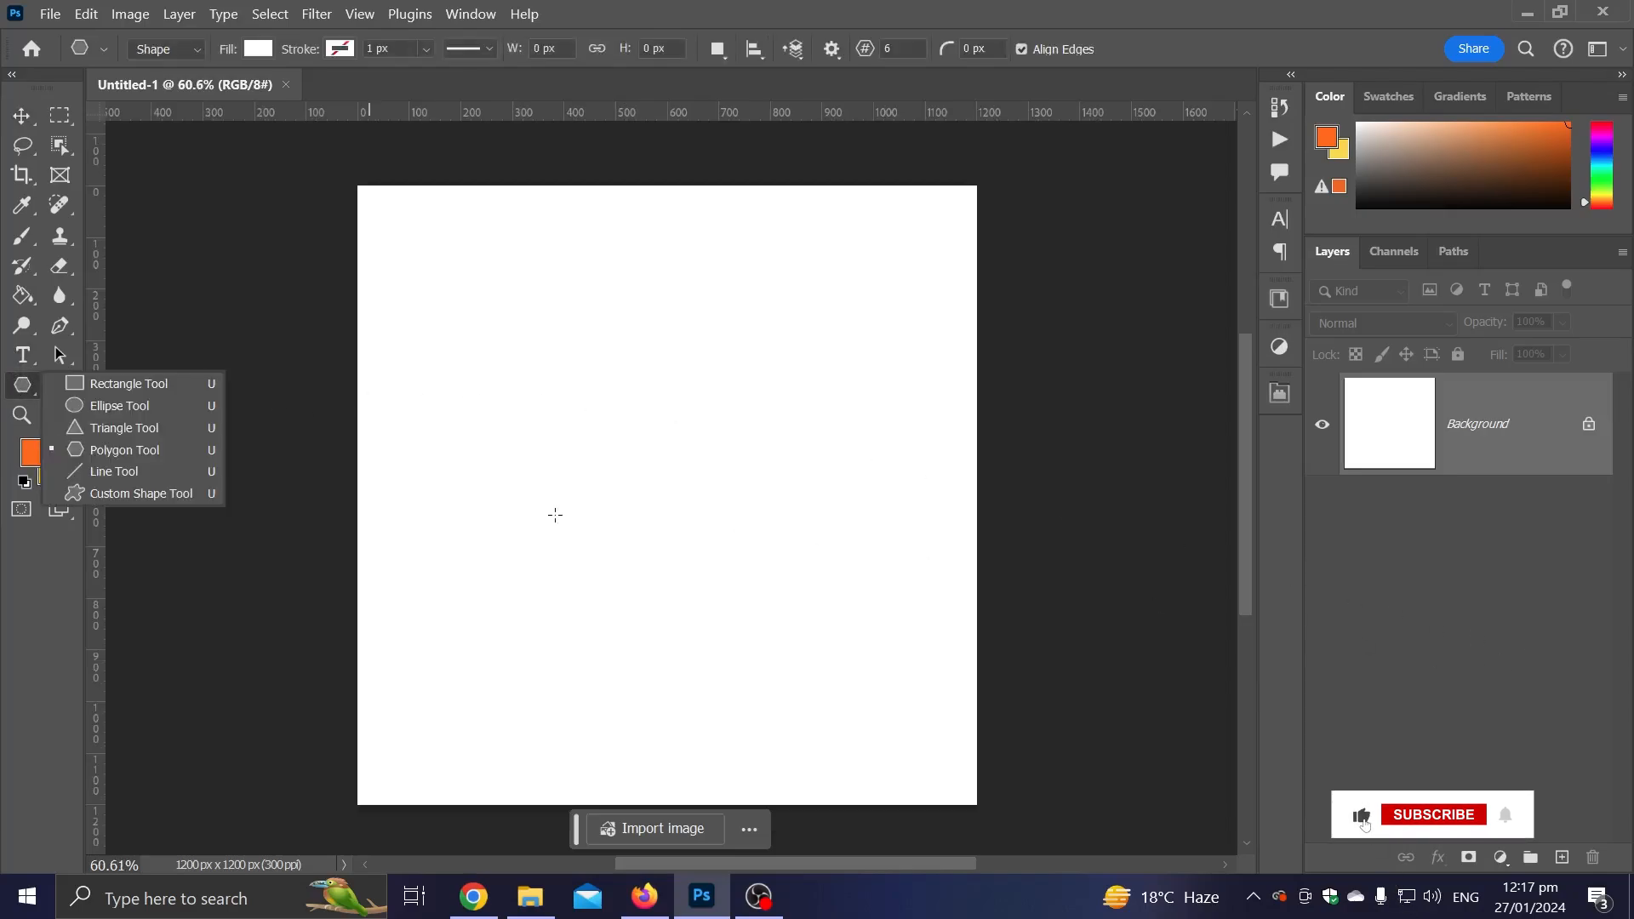
click(1405, 588)
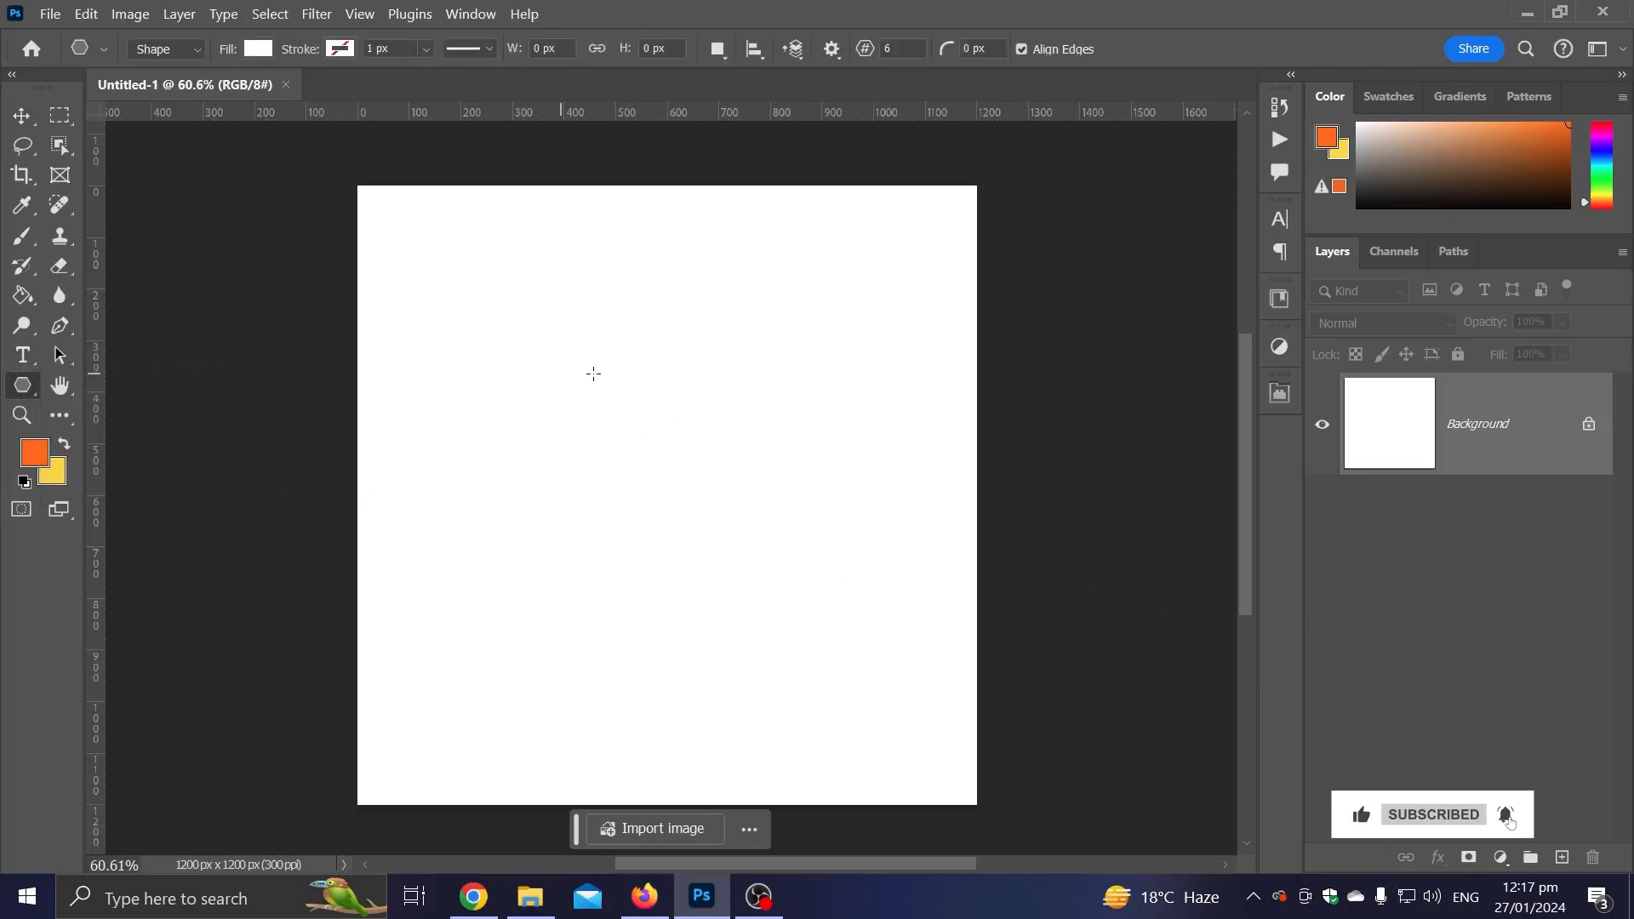
drag(593, 373, 1036, 697)
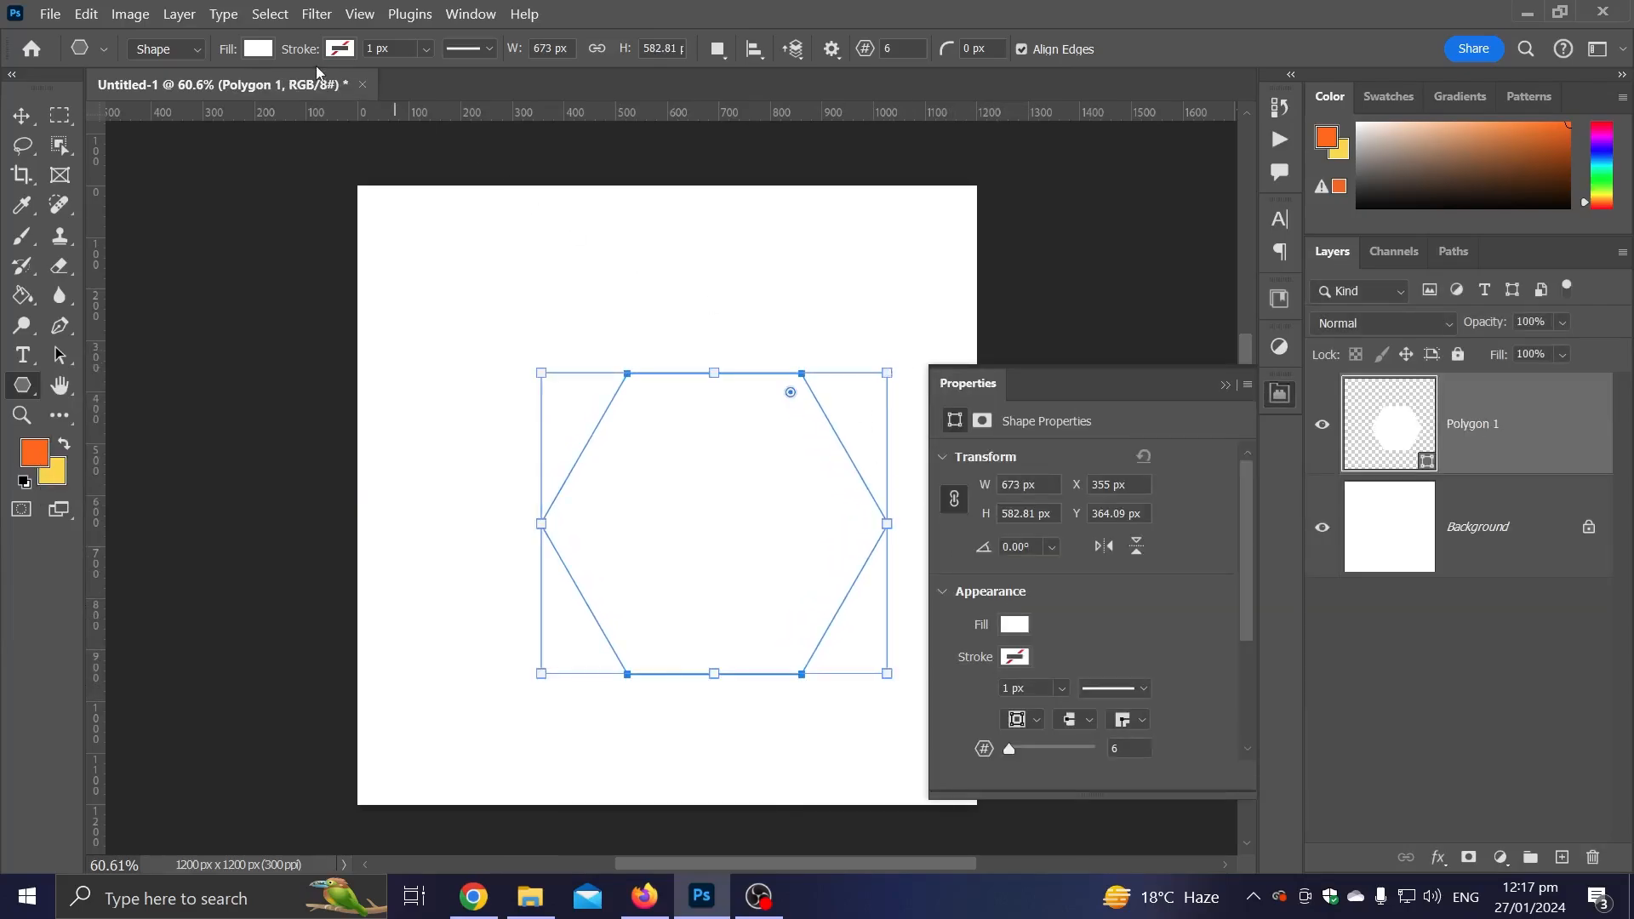
click(257, 48)
click(195, 168)
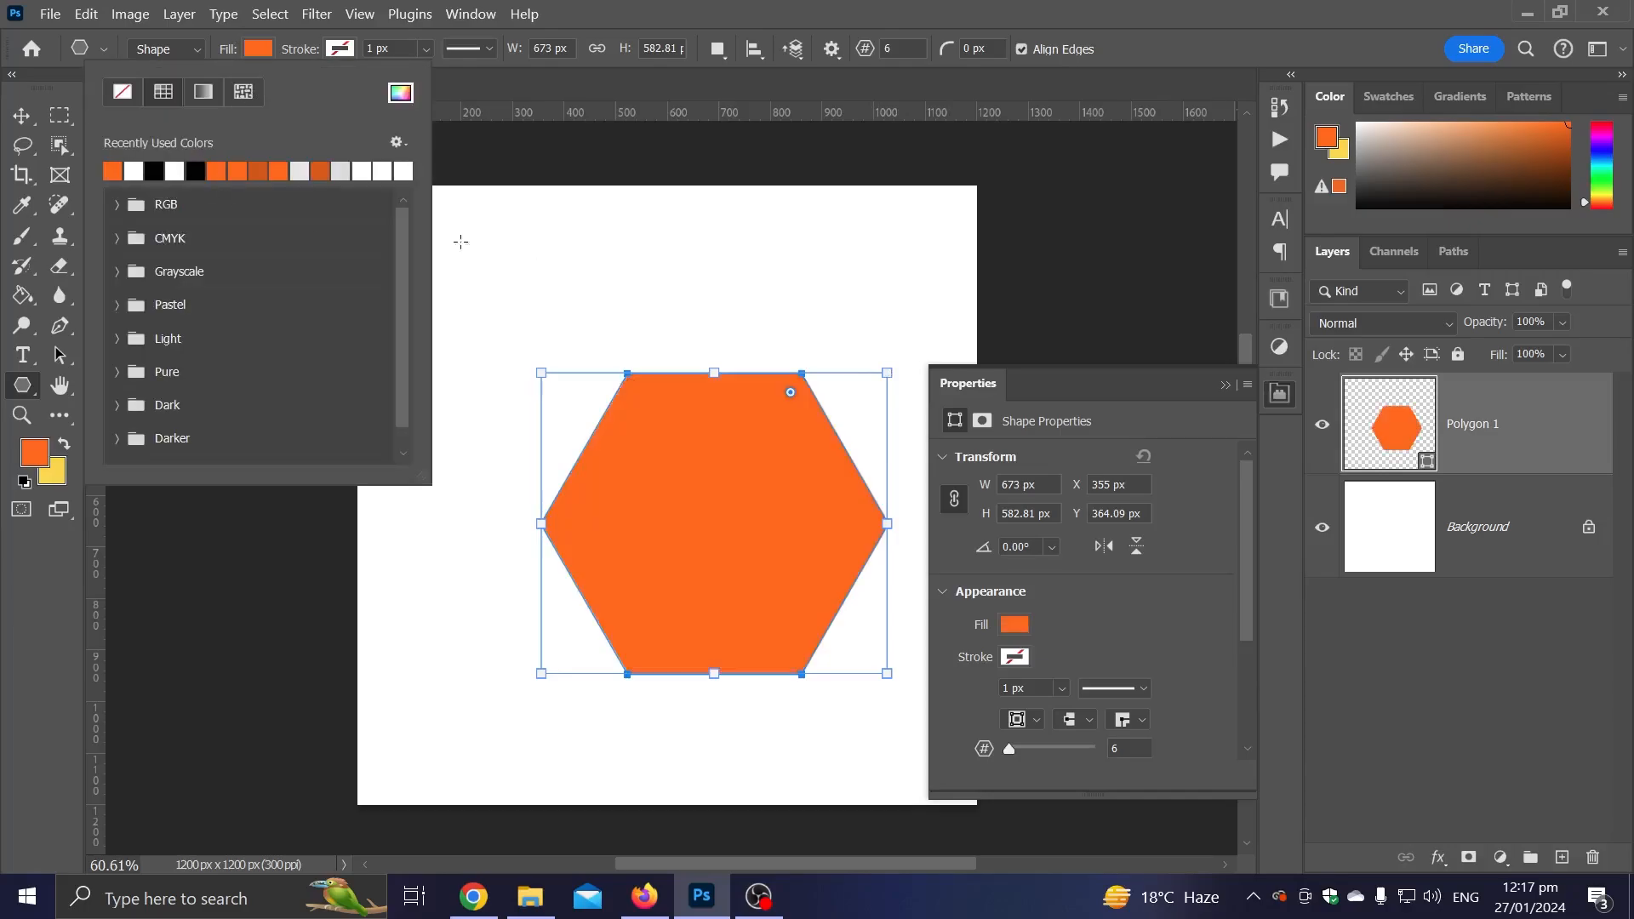
Step: Rotate the orange hexagon 90° and move it partly past the canvas's right edge
drag(903, 371, 885, 656)
click(21, 115)
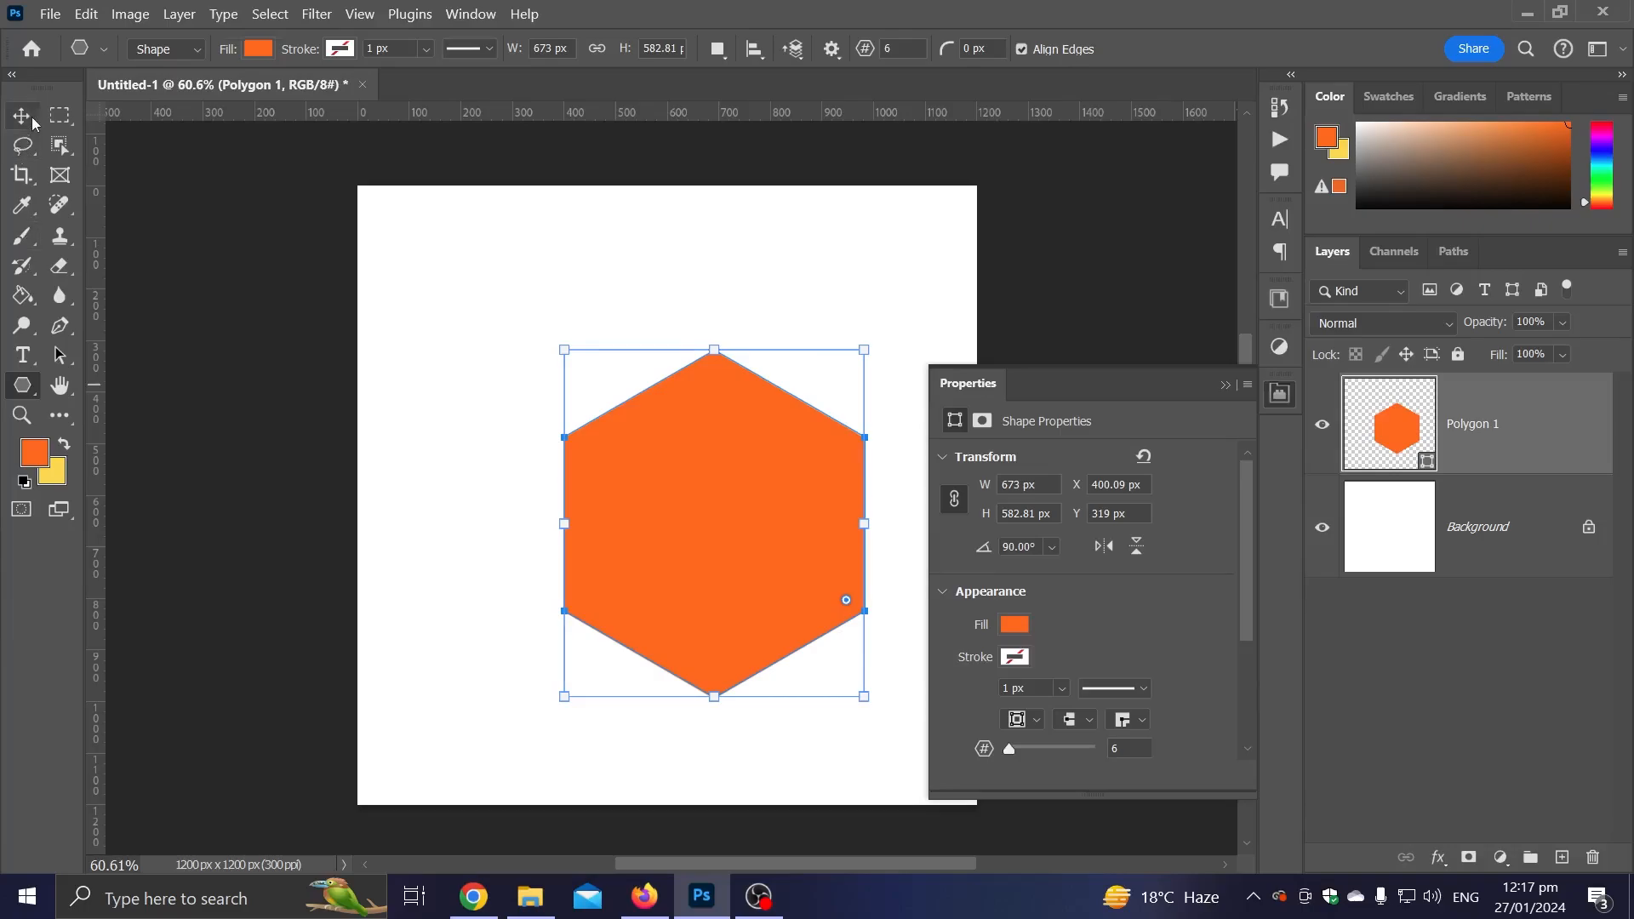
click(1227, 387)
drag(806, 474, 956, 436)
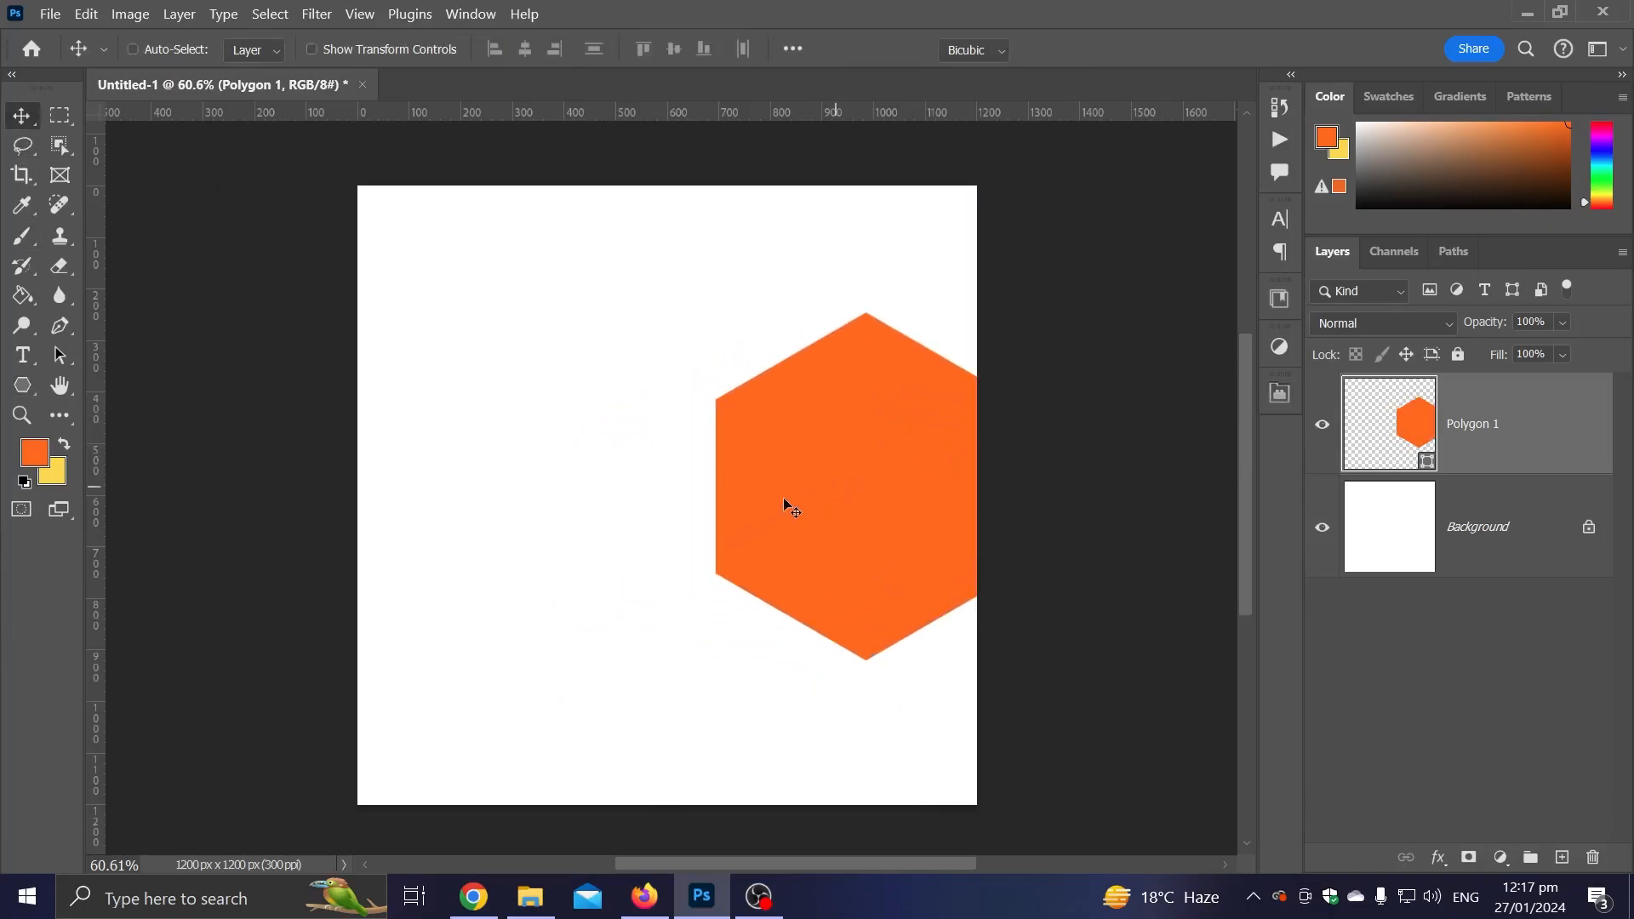
Step: Scale the orange hexagon proportionally to about 125%, extending it toward the middle of the canvas
key(ctrl+t)
drag(704, 482, 624, 478)
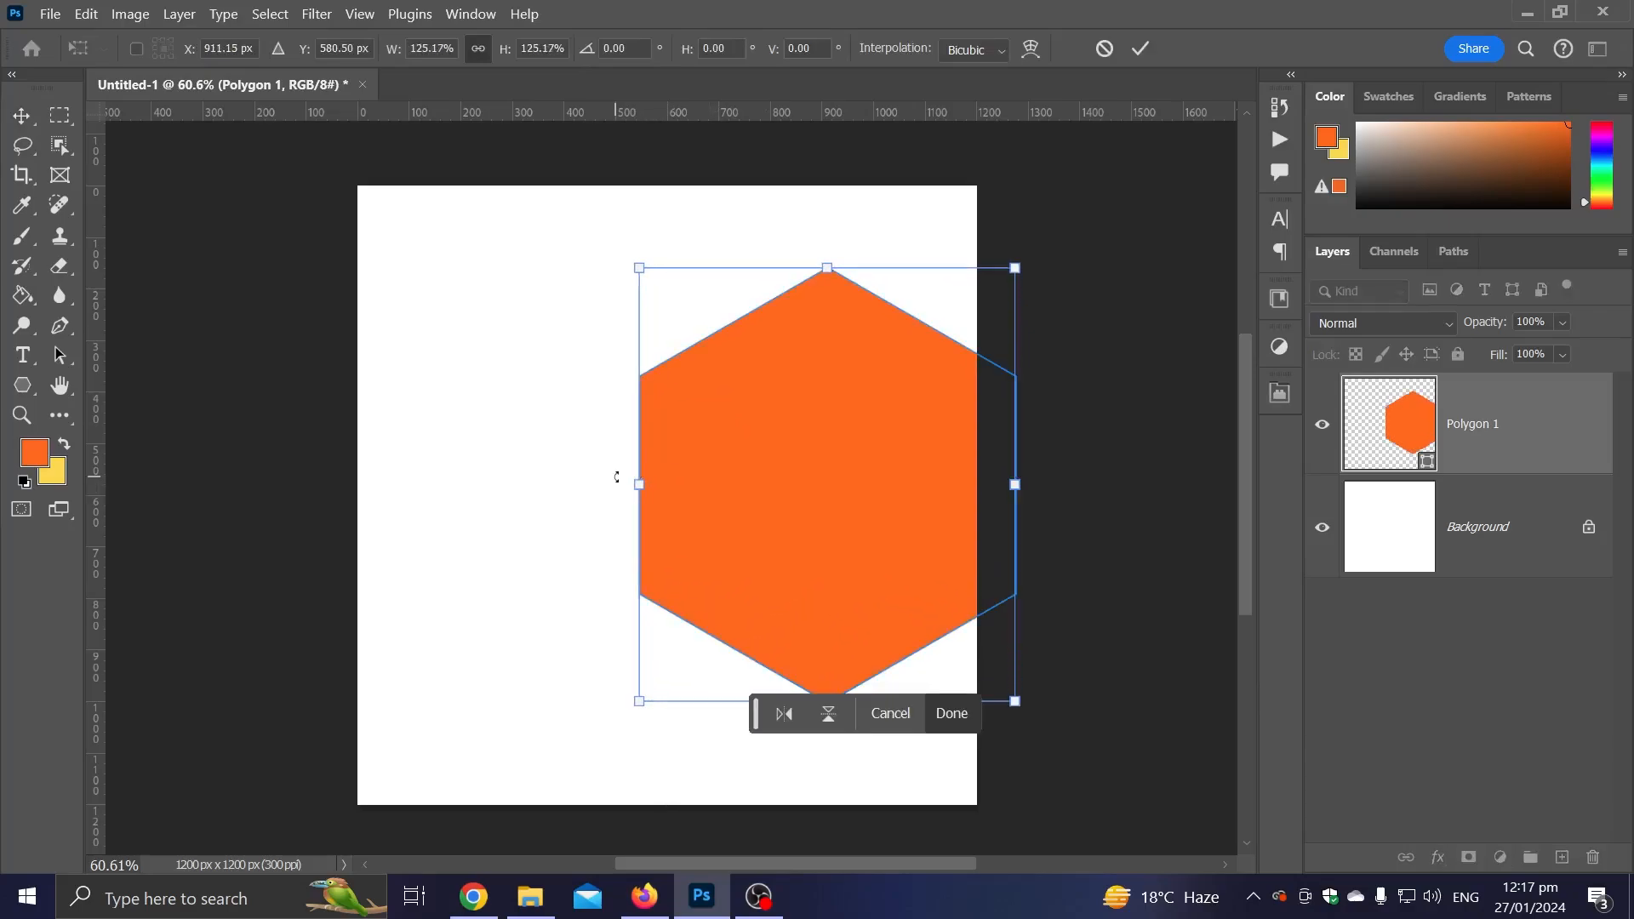
key(Return)
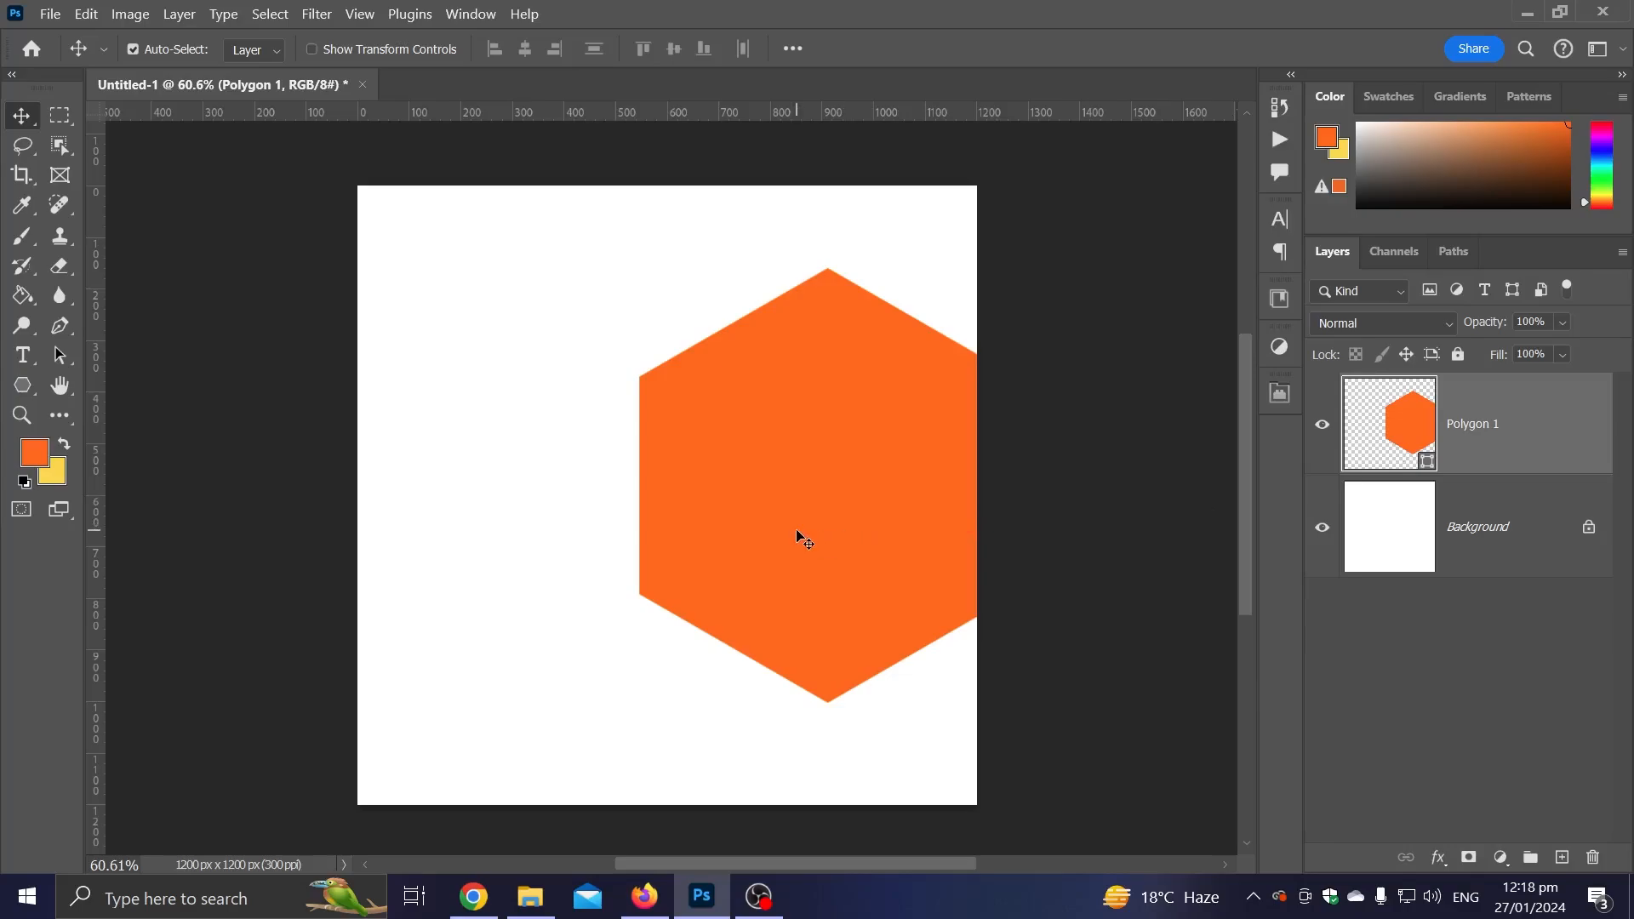
Step: Place a copy of the hexagon over the canvas's bottom-right corner, leaving a narrow gap below the original
drag(862, 519, 979, 813)
drag(807, 670, 529, 773)
key(ctrl+z)
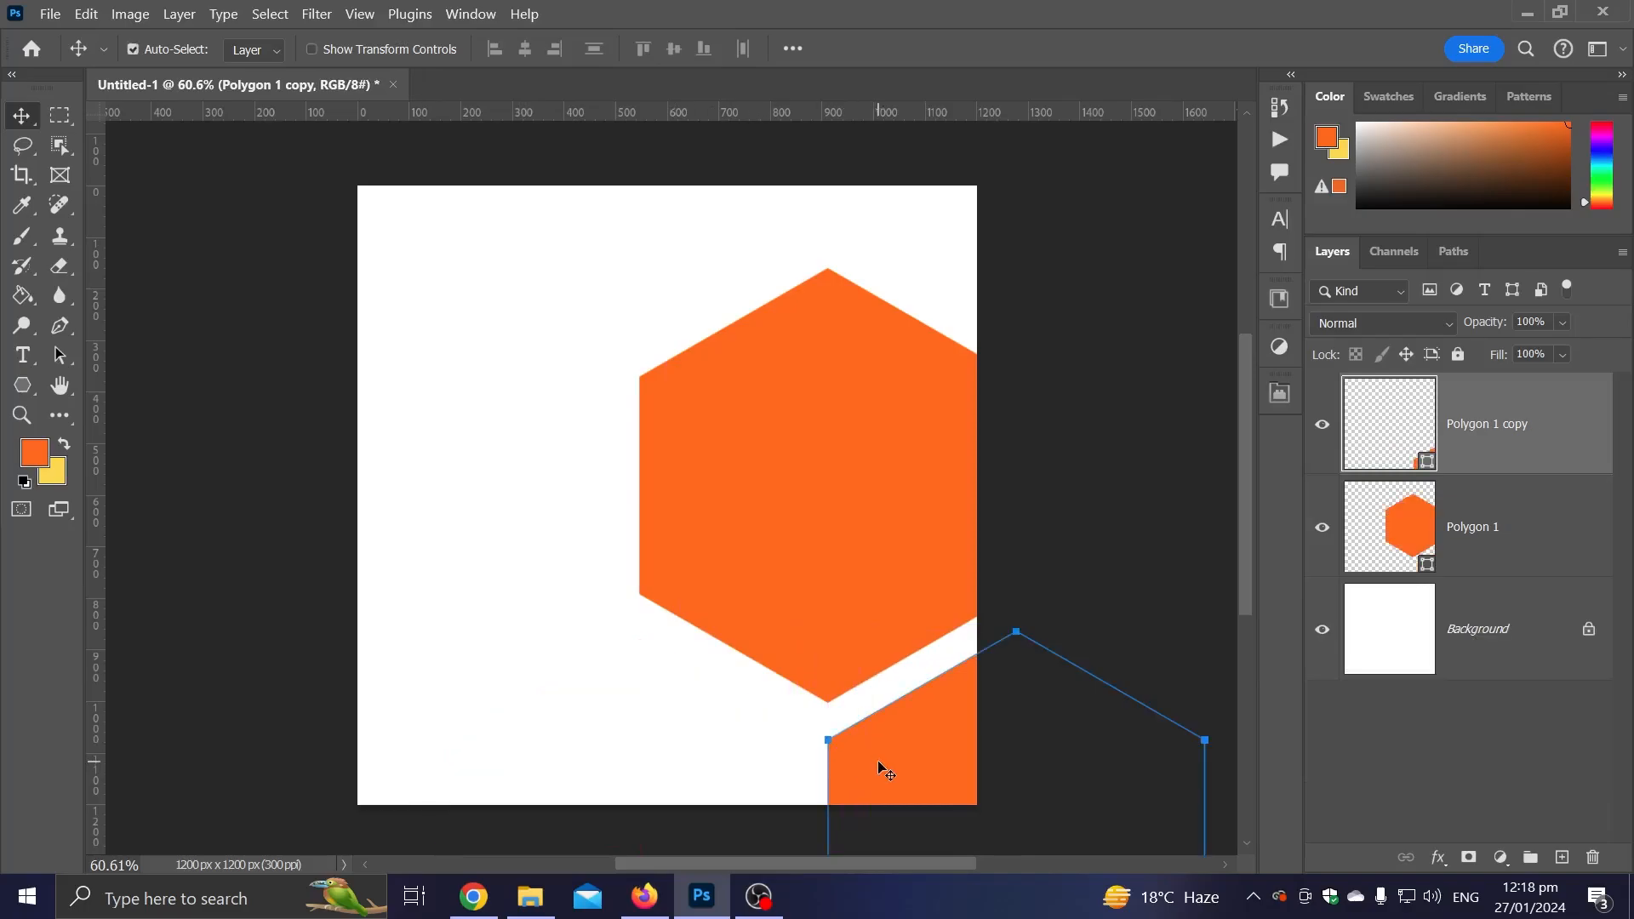
Step: Copy the corner hexagon to the lower left, scale it to about 136% and lower it to line up with the corner hexagon's edge
drag(876, 766, 487, 763)
key(ctrl+t)
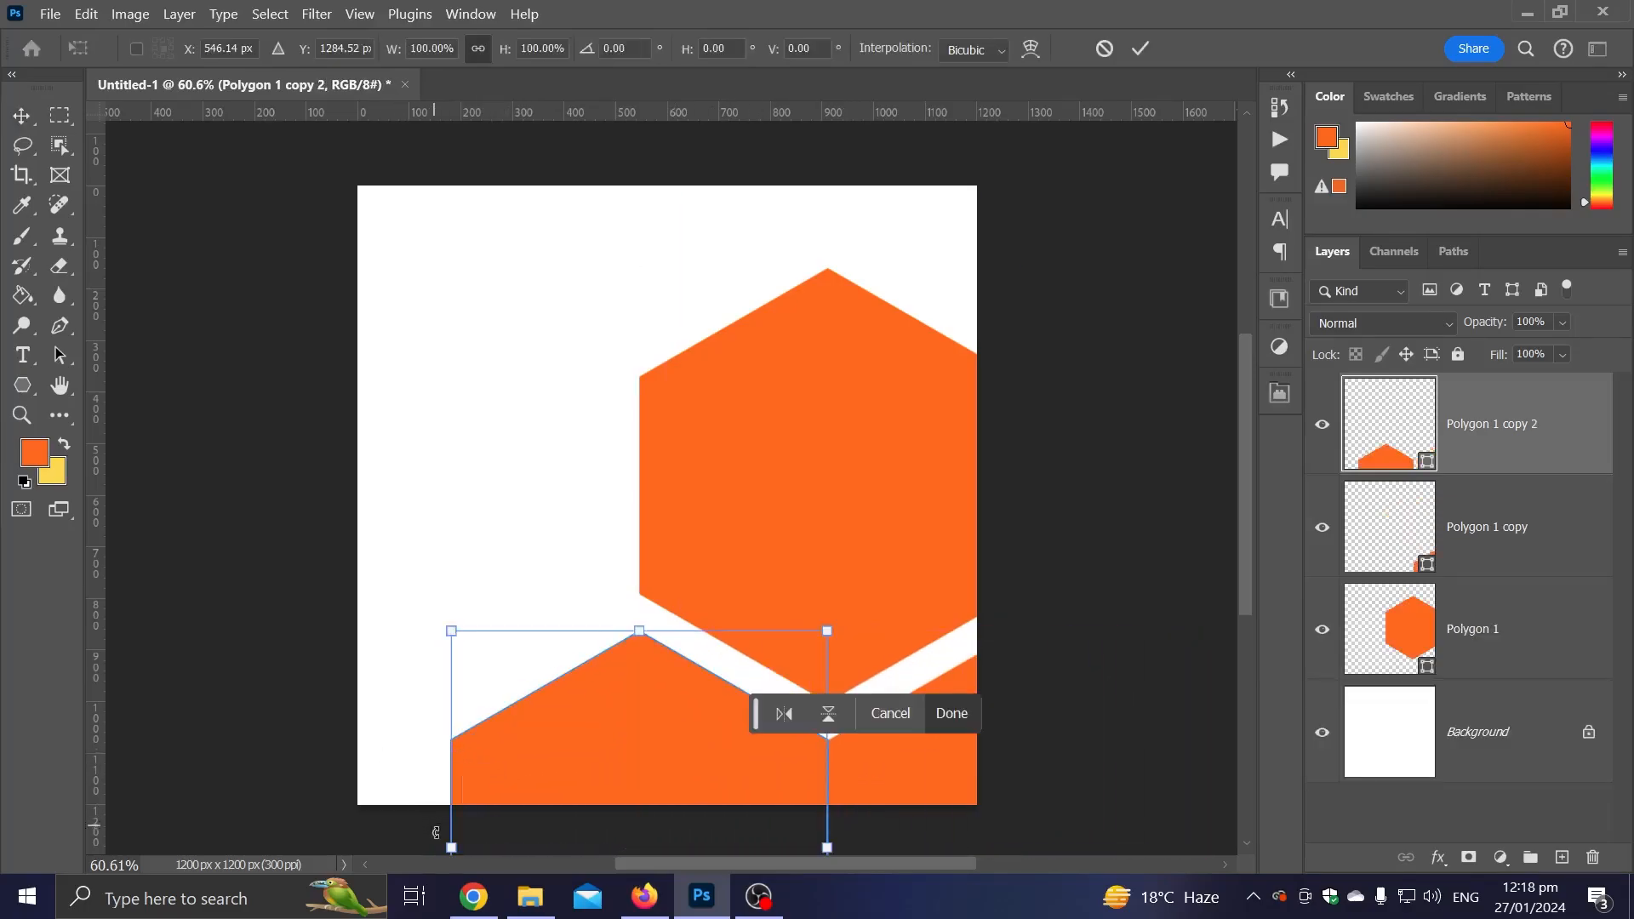
drag(436, 833, 298, 832)
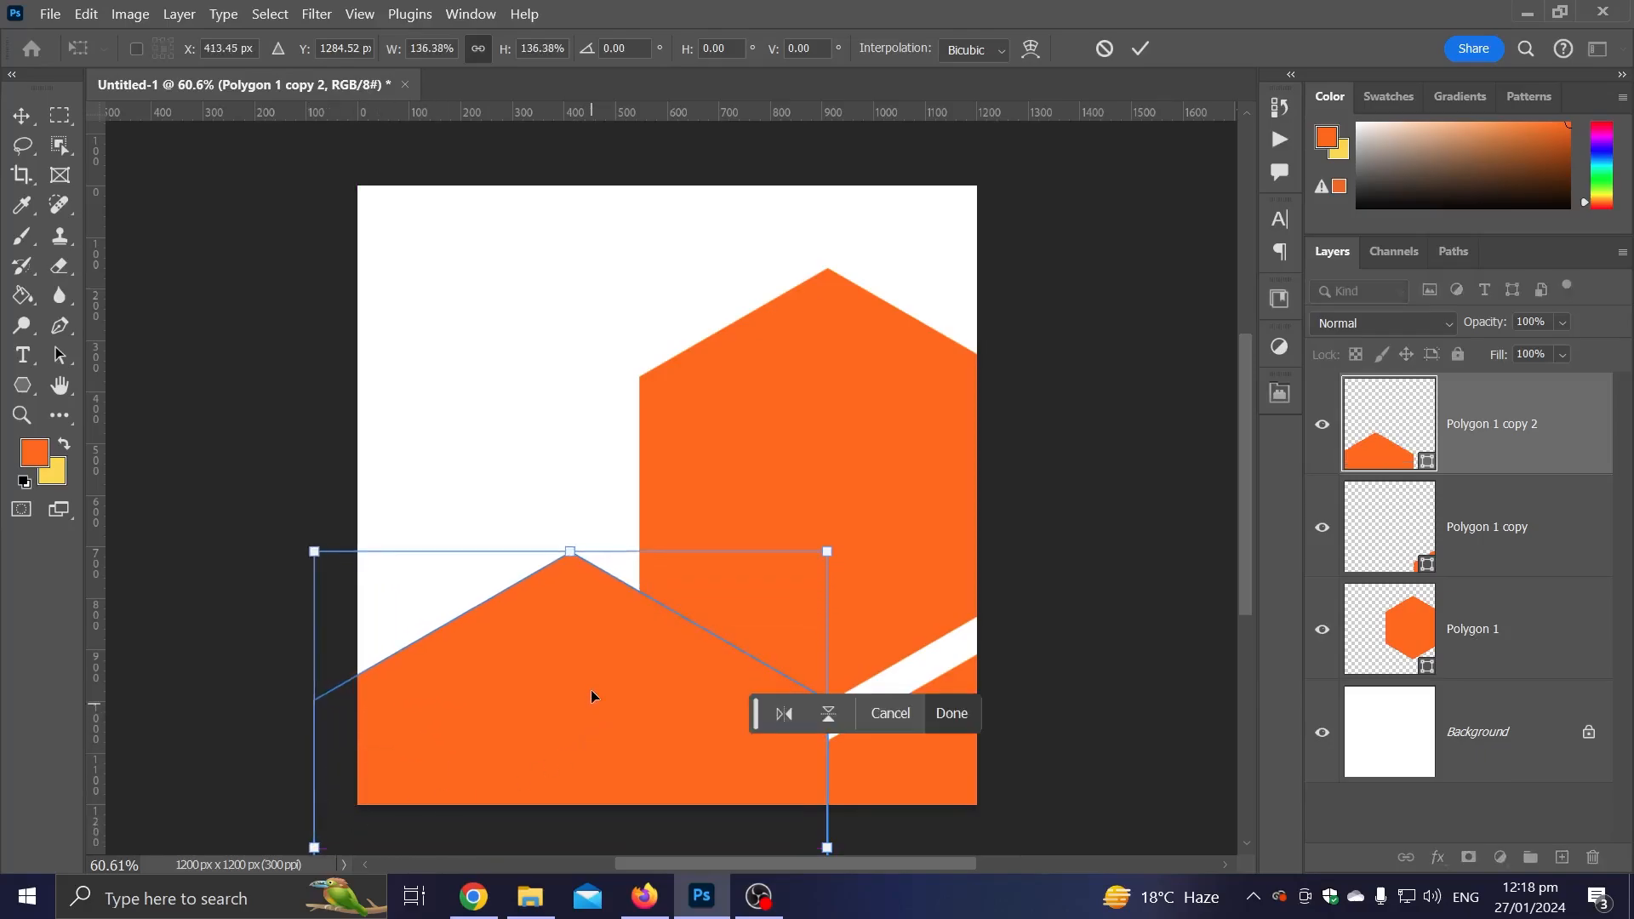
drag(592, 697, 591, 728)
scroll(853, 757, up, 20)
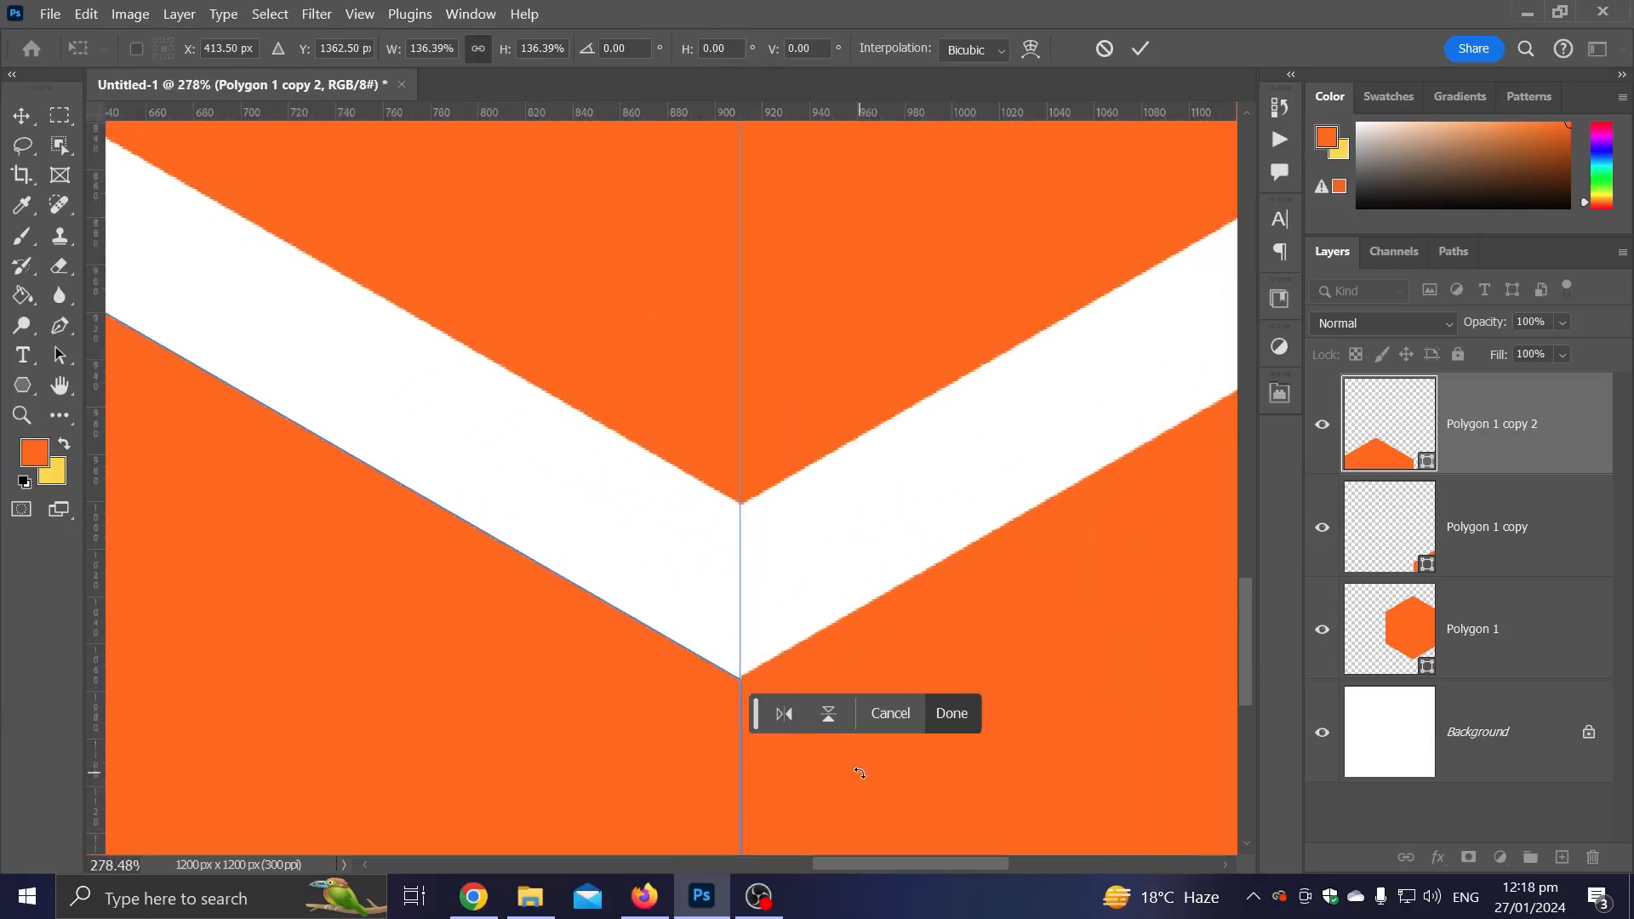
drag(635, 671, 638, 675)
key(Return)
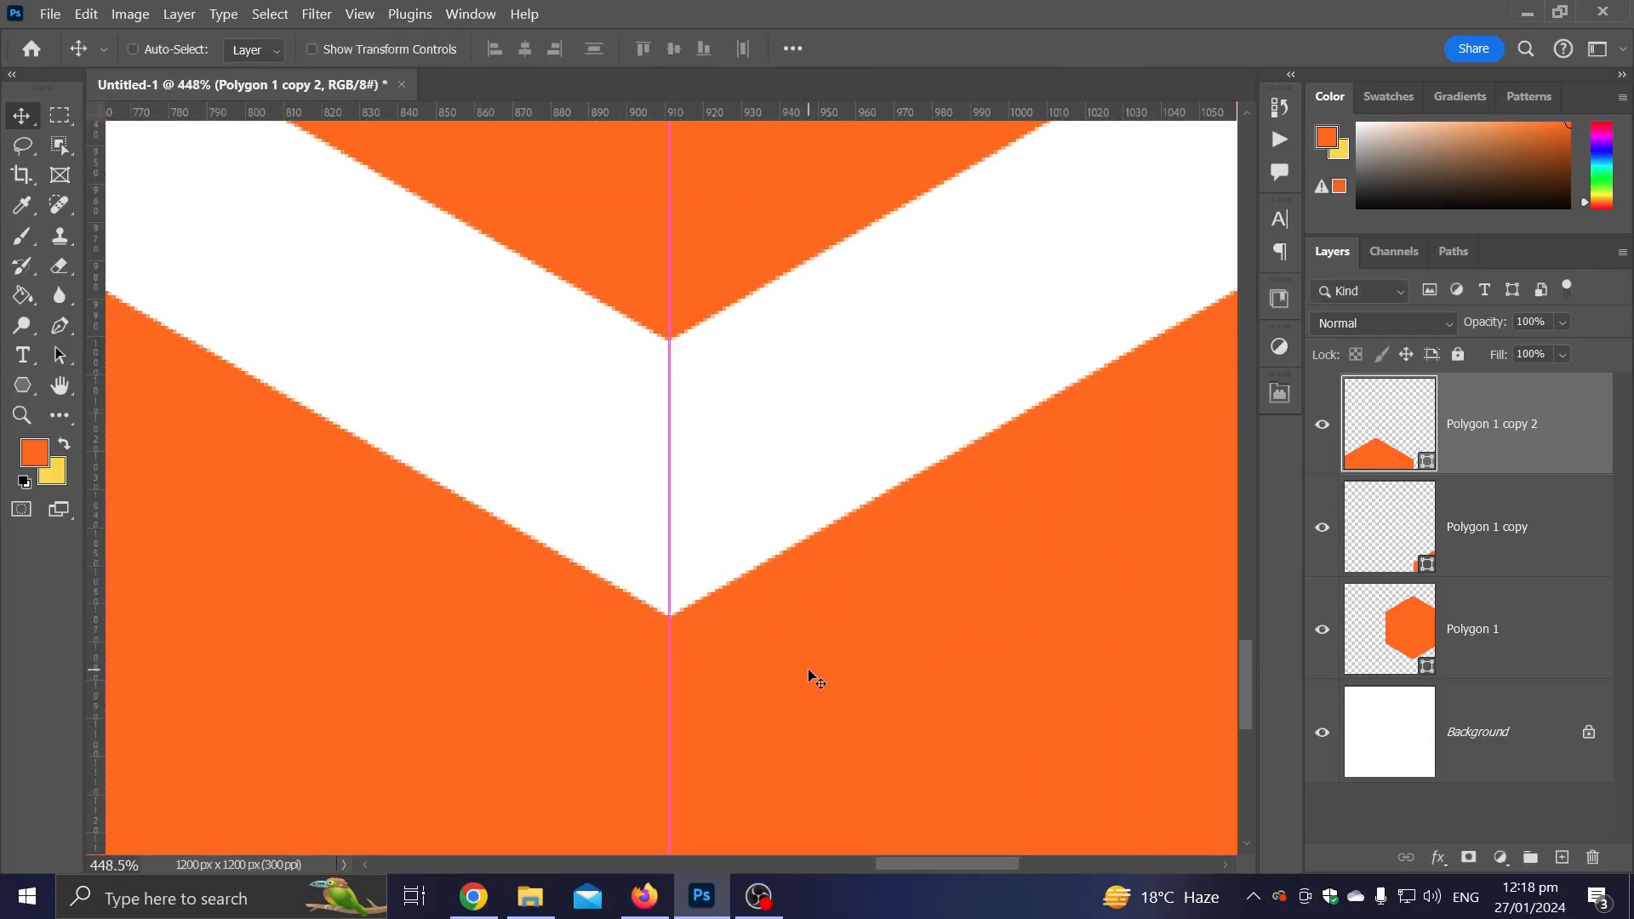
key(ctrl+0)
Step: Recolor the bottom-right corner hexagon with the darker orange #c35700
click(959, 784)
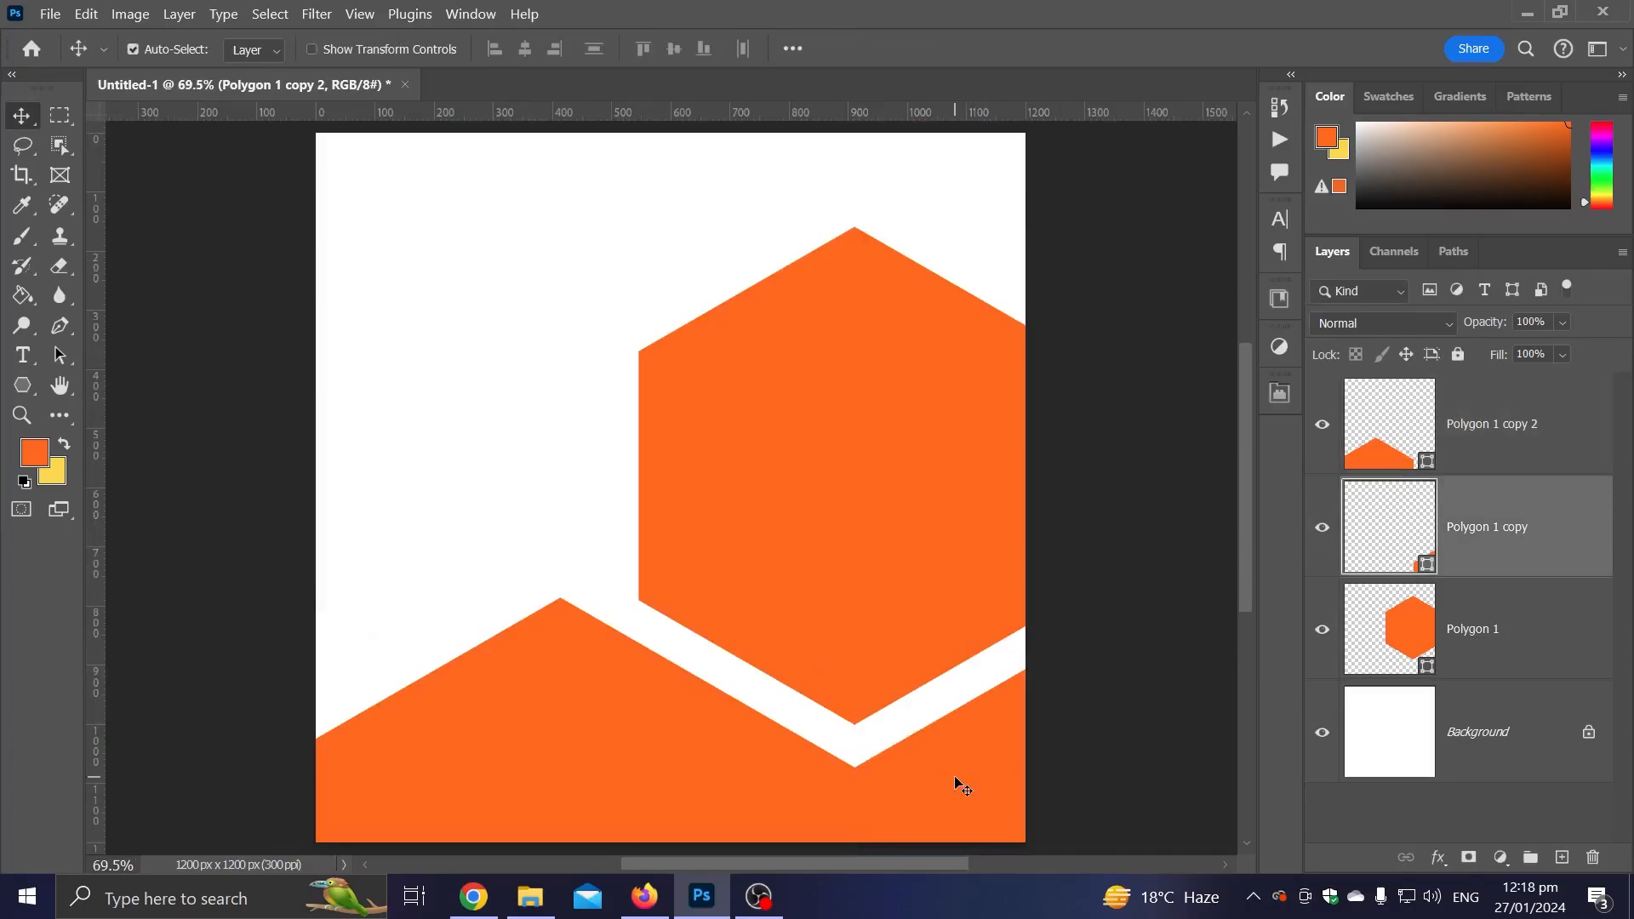
double_click(1401, 525)
mouse_move(476, 602)
mouse_down()
mouse_move(512, 596)
mouse_move(553, 485)
mouse_move(557, 543)
mouse_up()
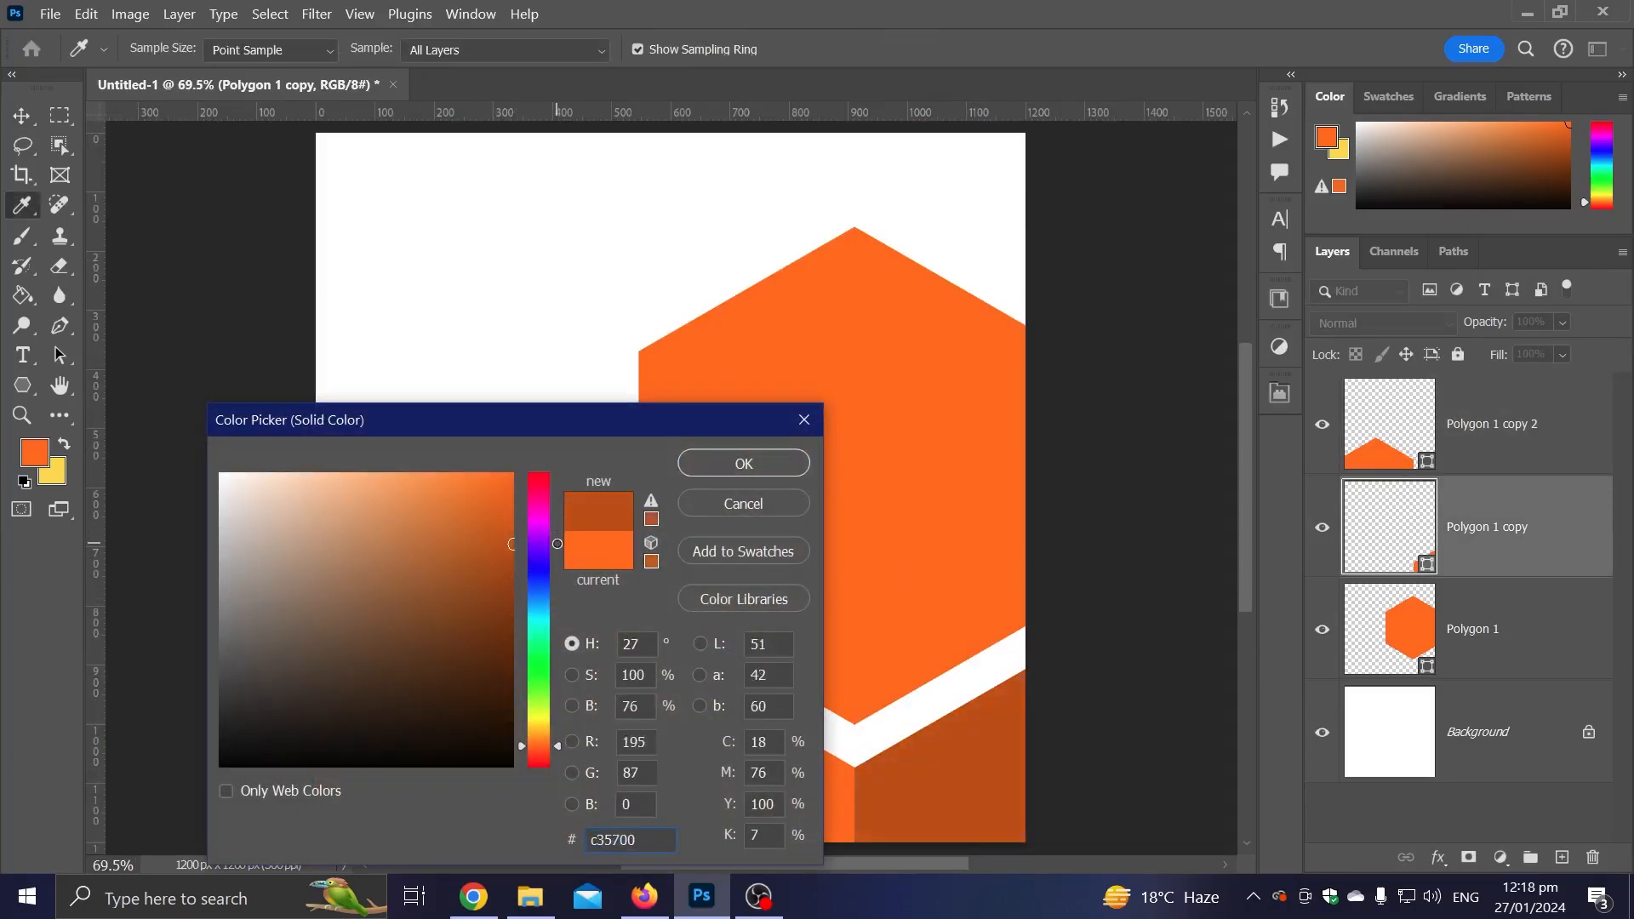
click(743, 463)
Step: Duplicate the large hexagon's layer within the same document and select the original layer beneath the copy
click(830, 462)
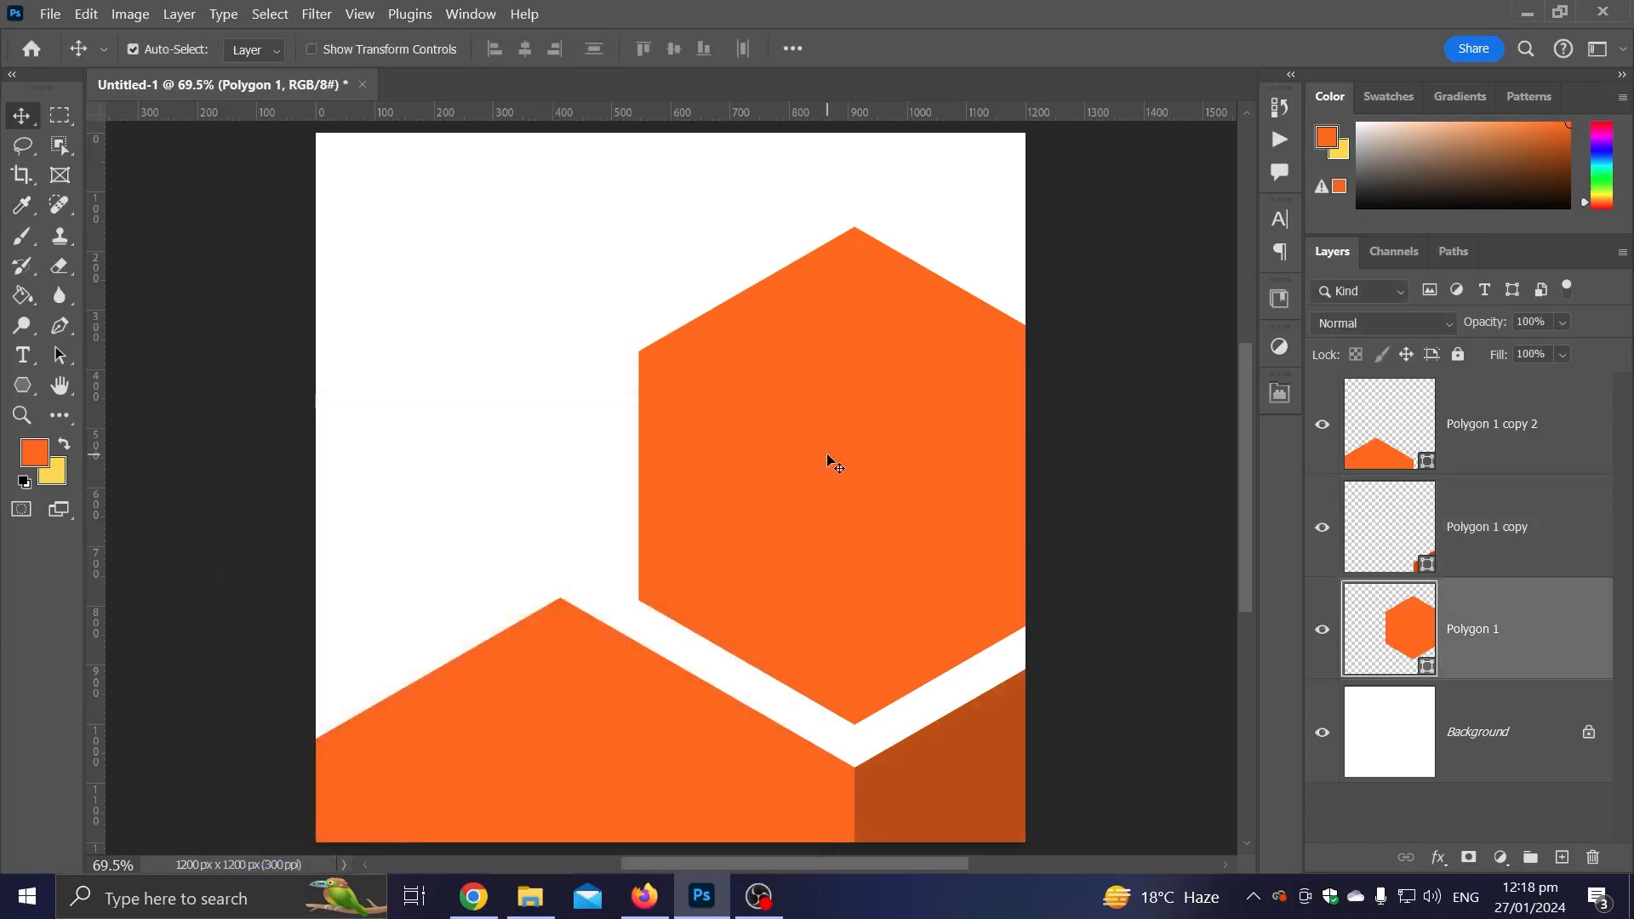
right_click(1491, 634)
click(1371, 128)
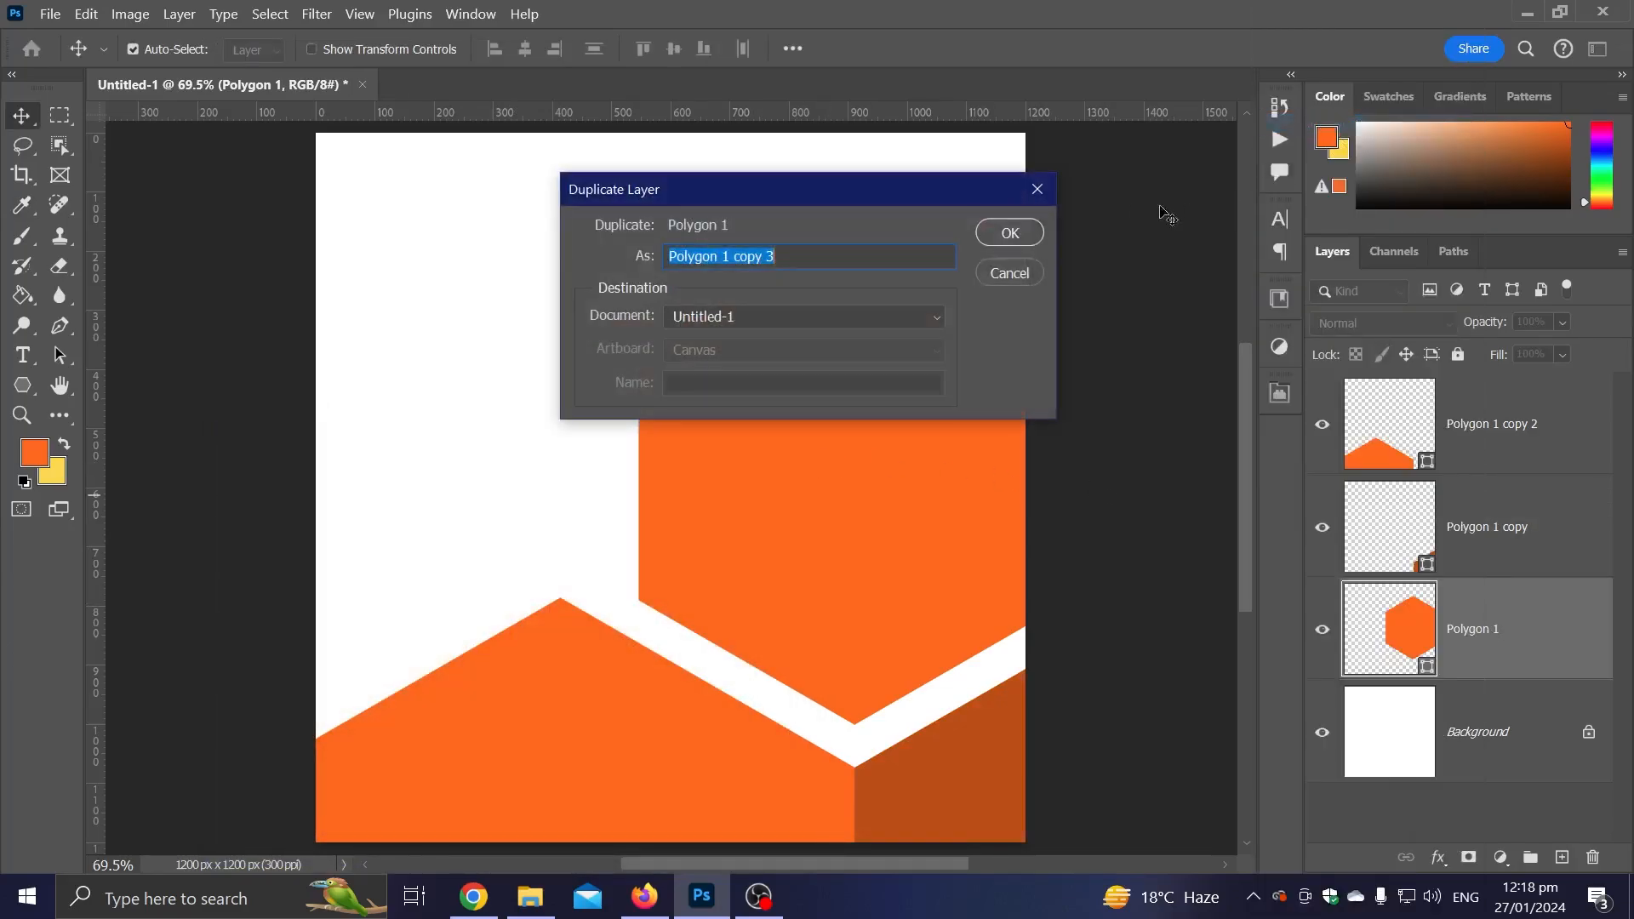
click(1009, 232)
click(1500, 736)
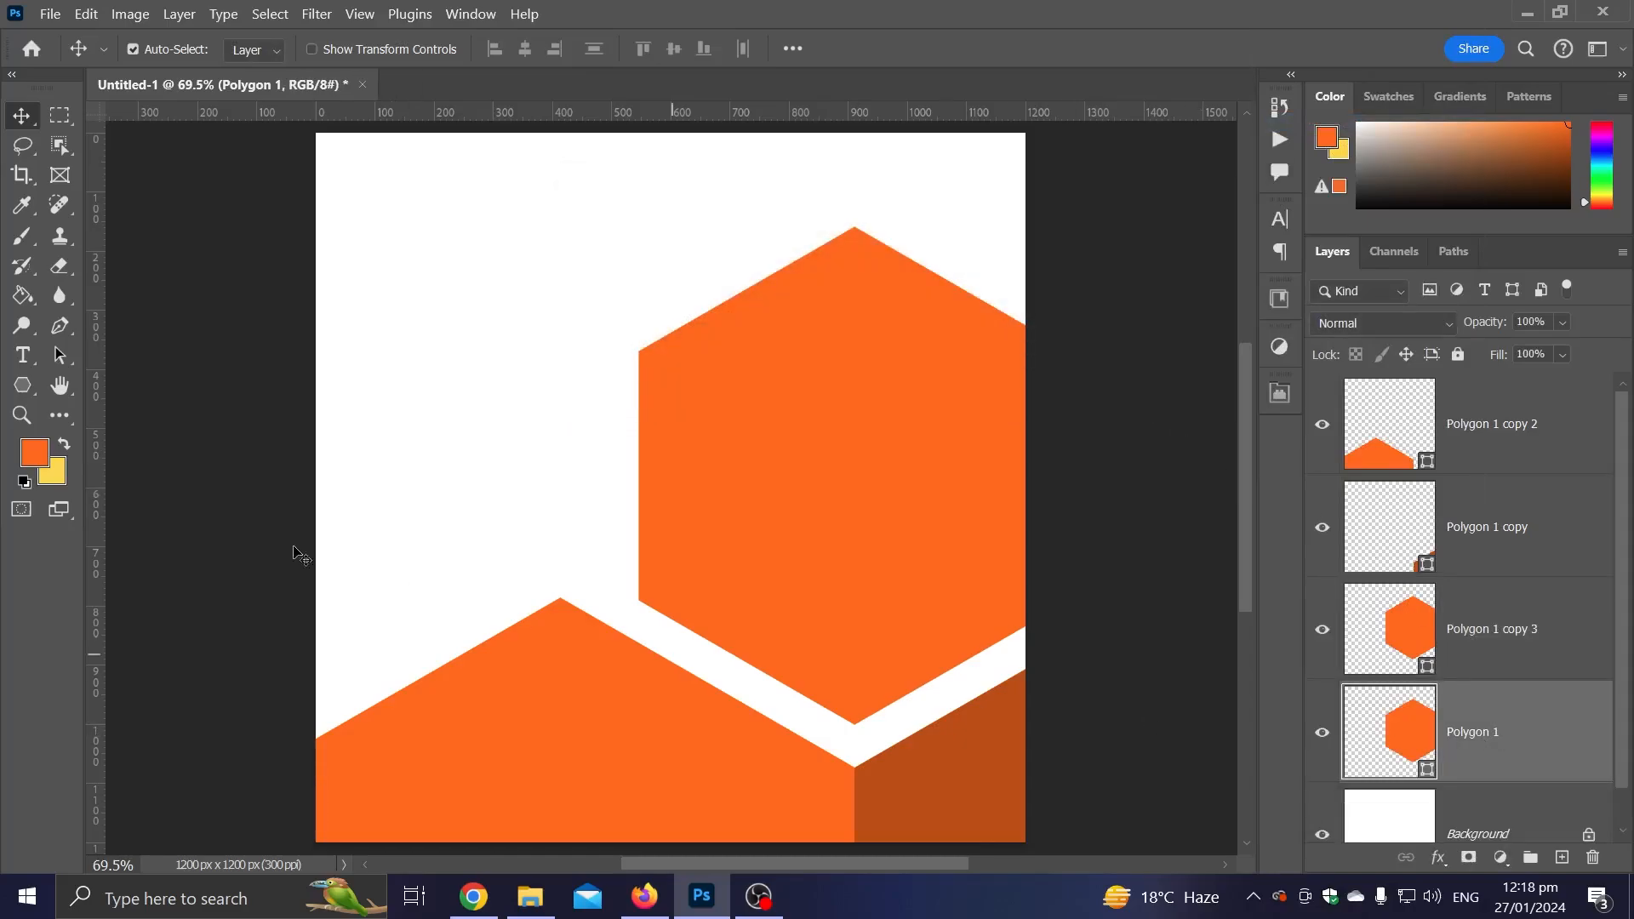
Step: Remove the fill of the original large hexagon and give it a 6 px orange stroke
click(24, 384)
click(257, 49)
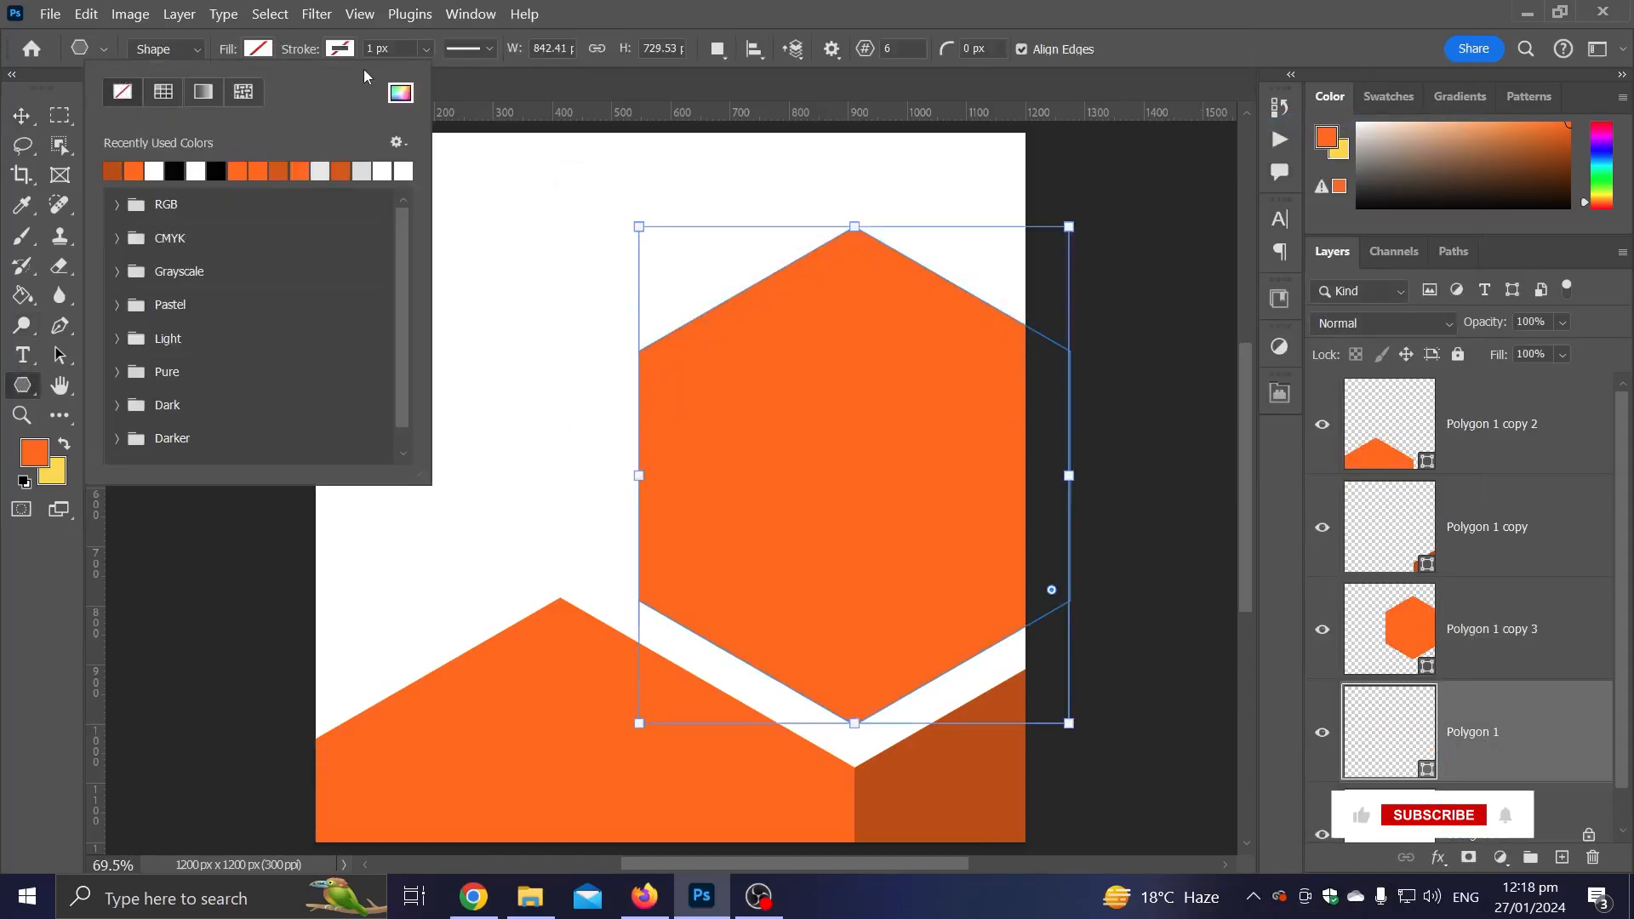
click(340, 49)
click(215, 171)
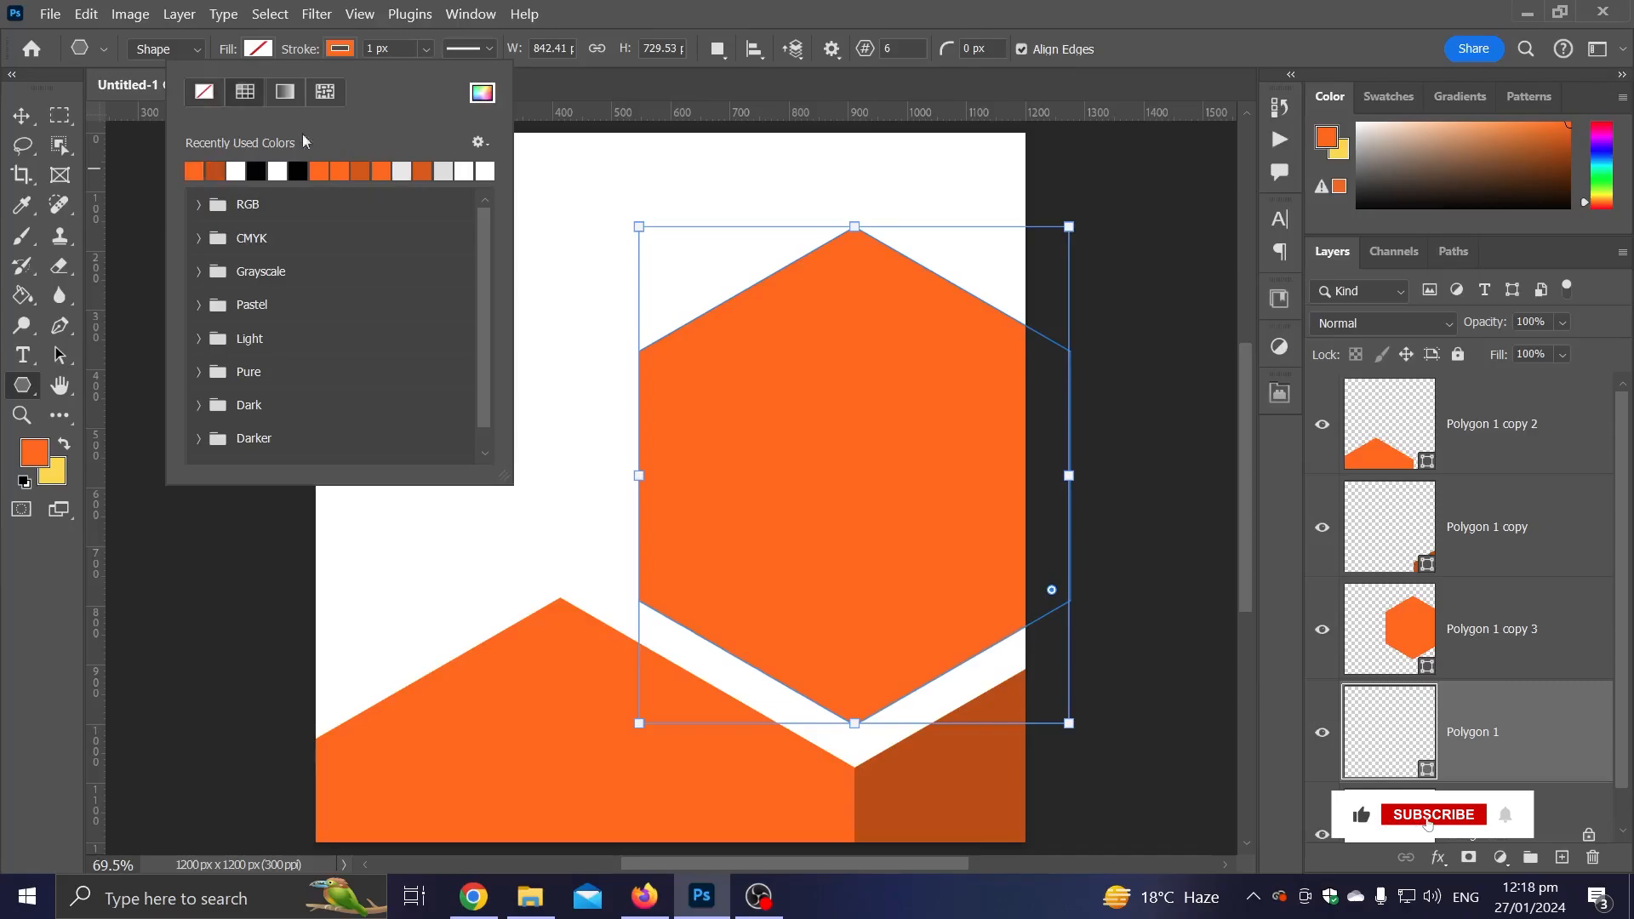
key(Return)
text(6)
key(Return)
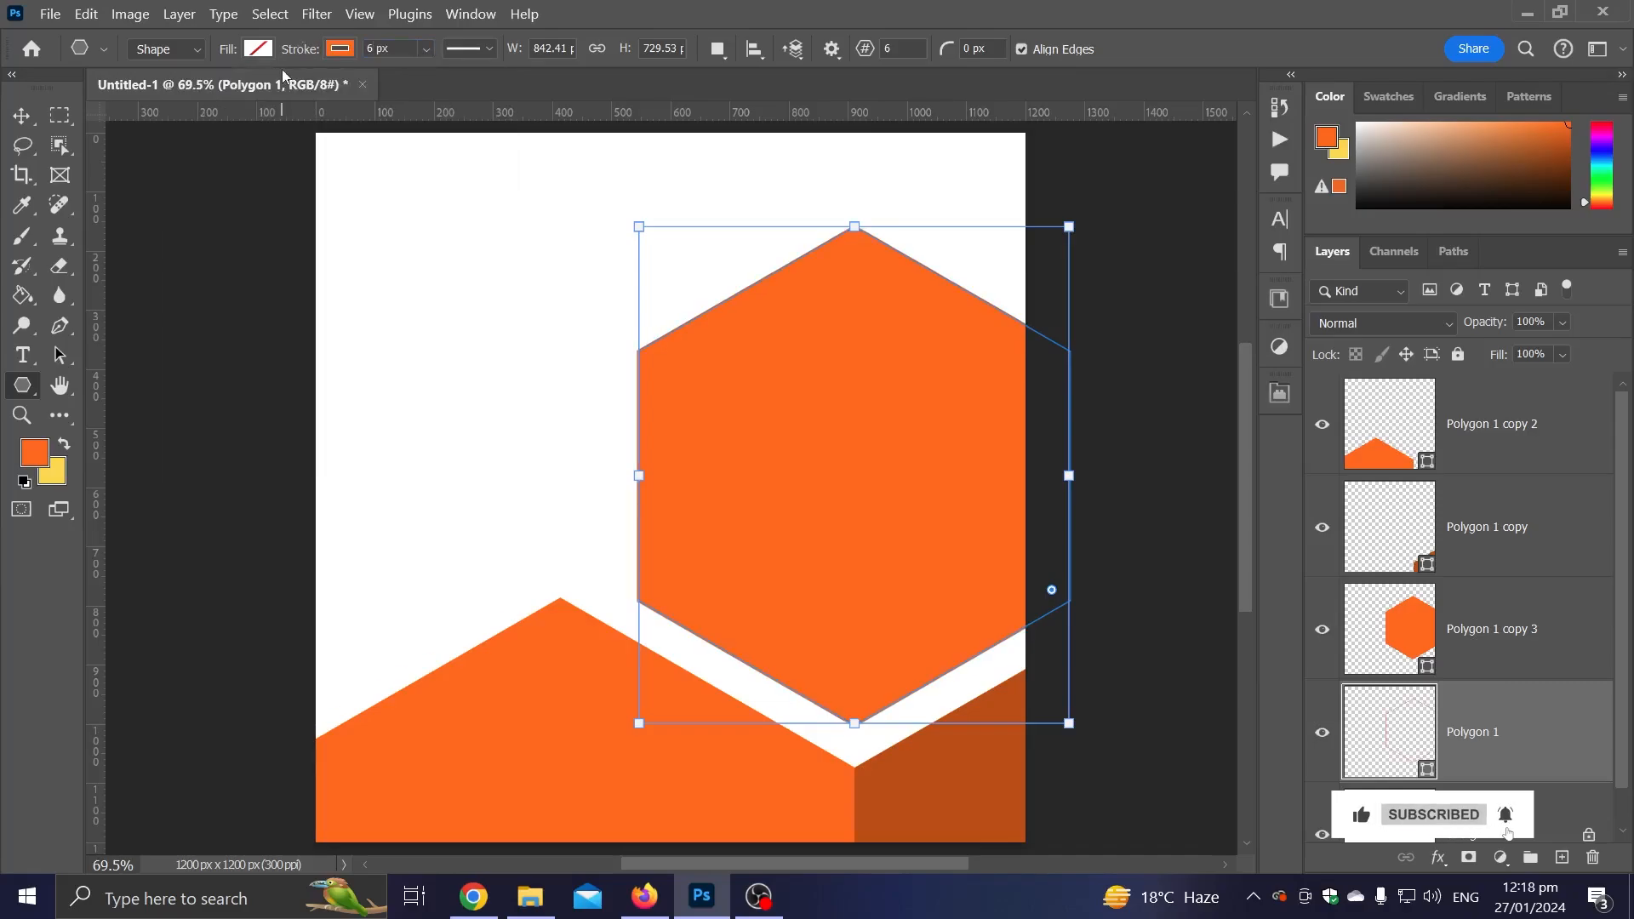
Step: Scale the stroked hexagon from its center to about 107% so it frames the solid one
click(22, 115)
key(ctrl+t)
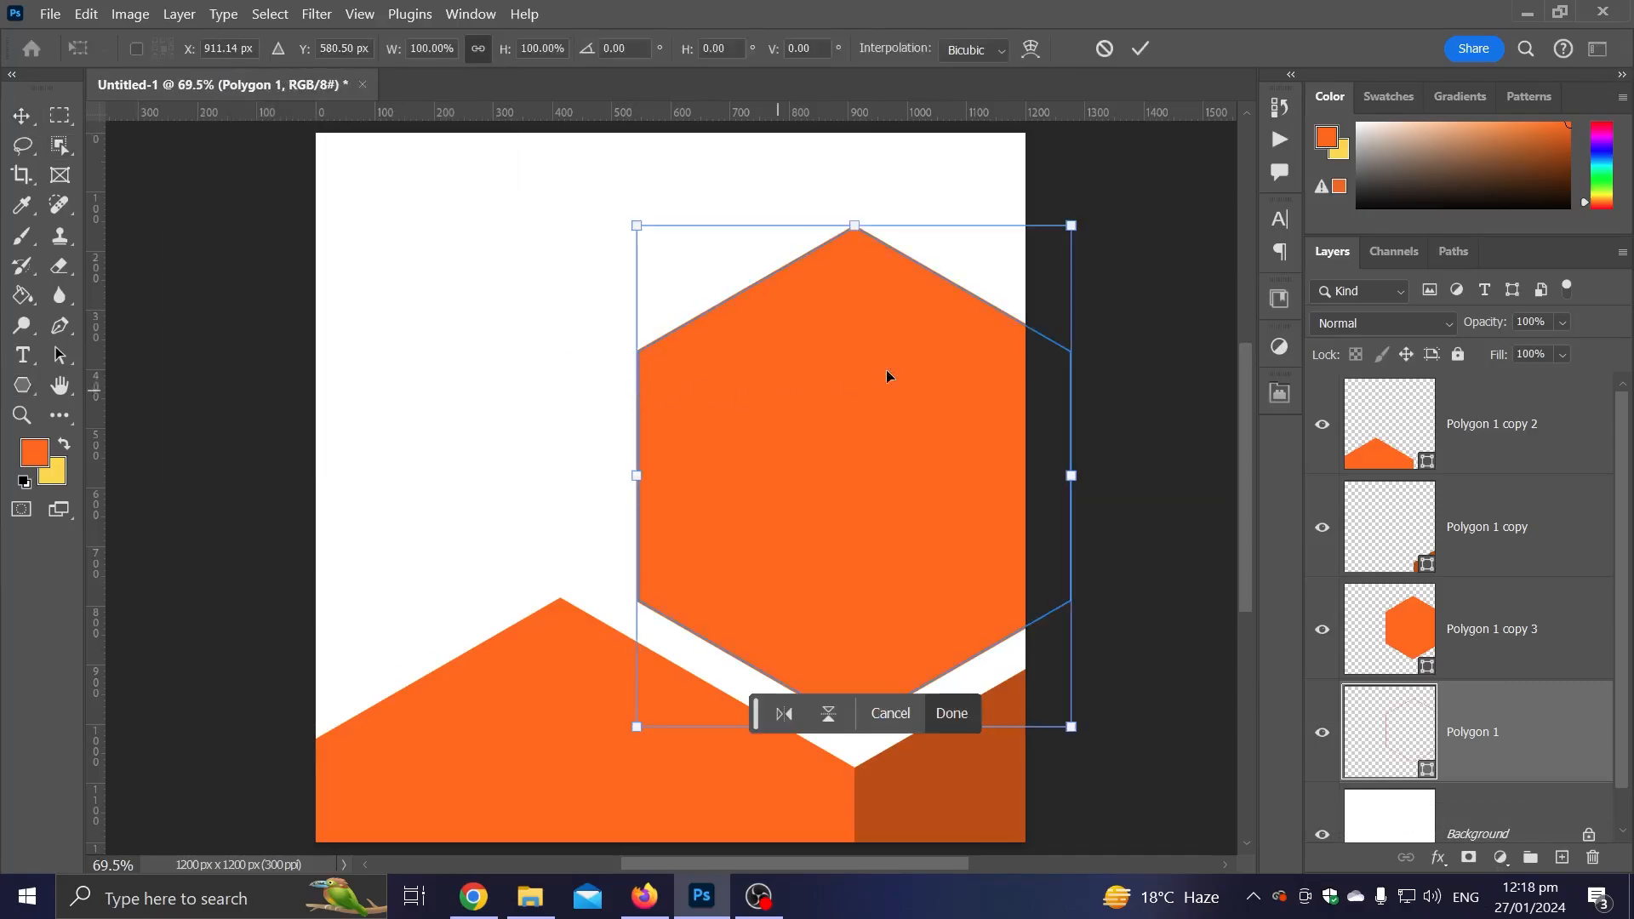
drag(1074, 224, 1081, 202)
key(alt+shift)
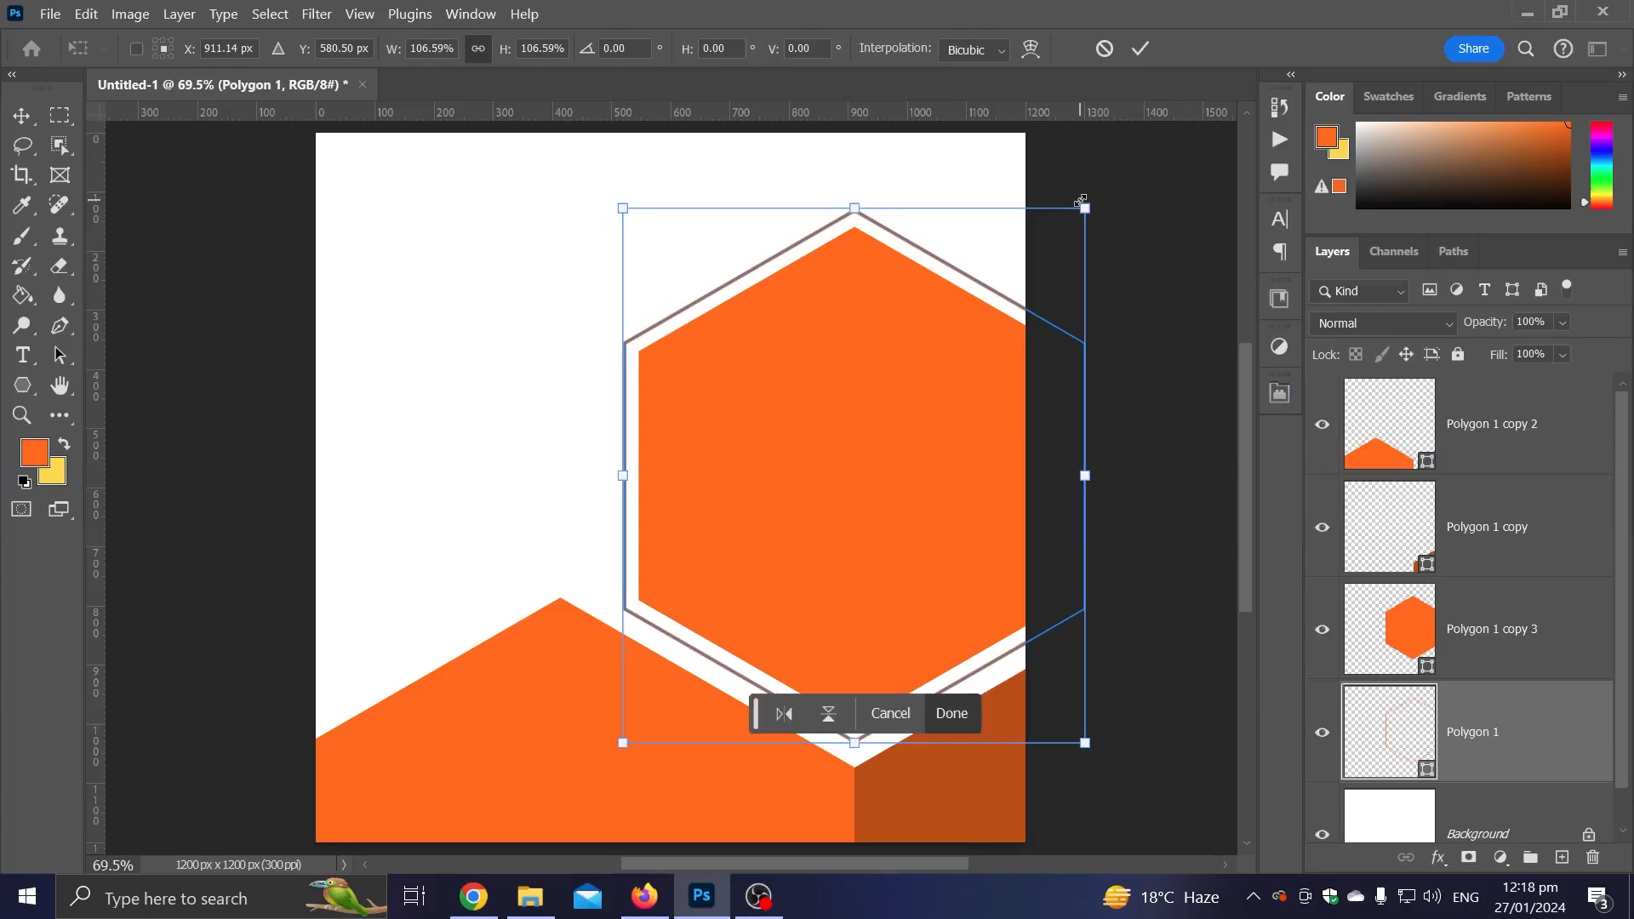
key(Return)
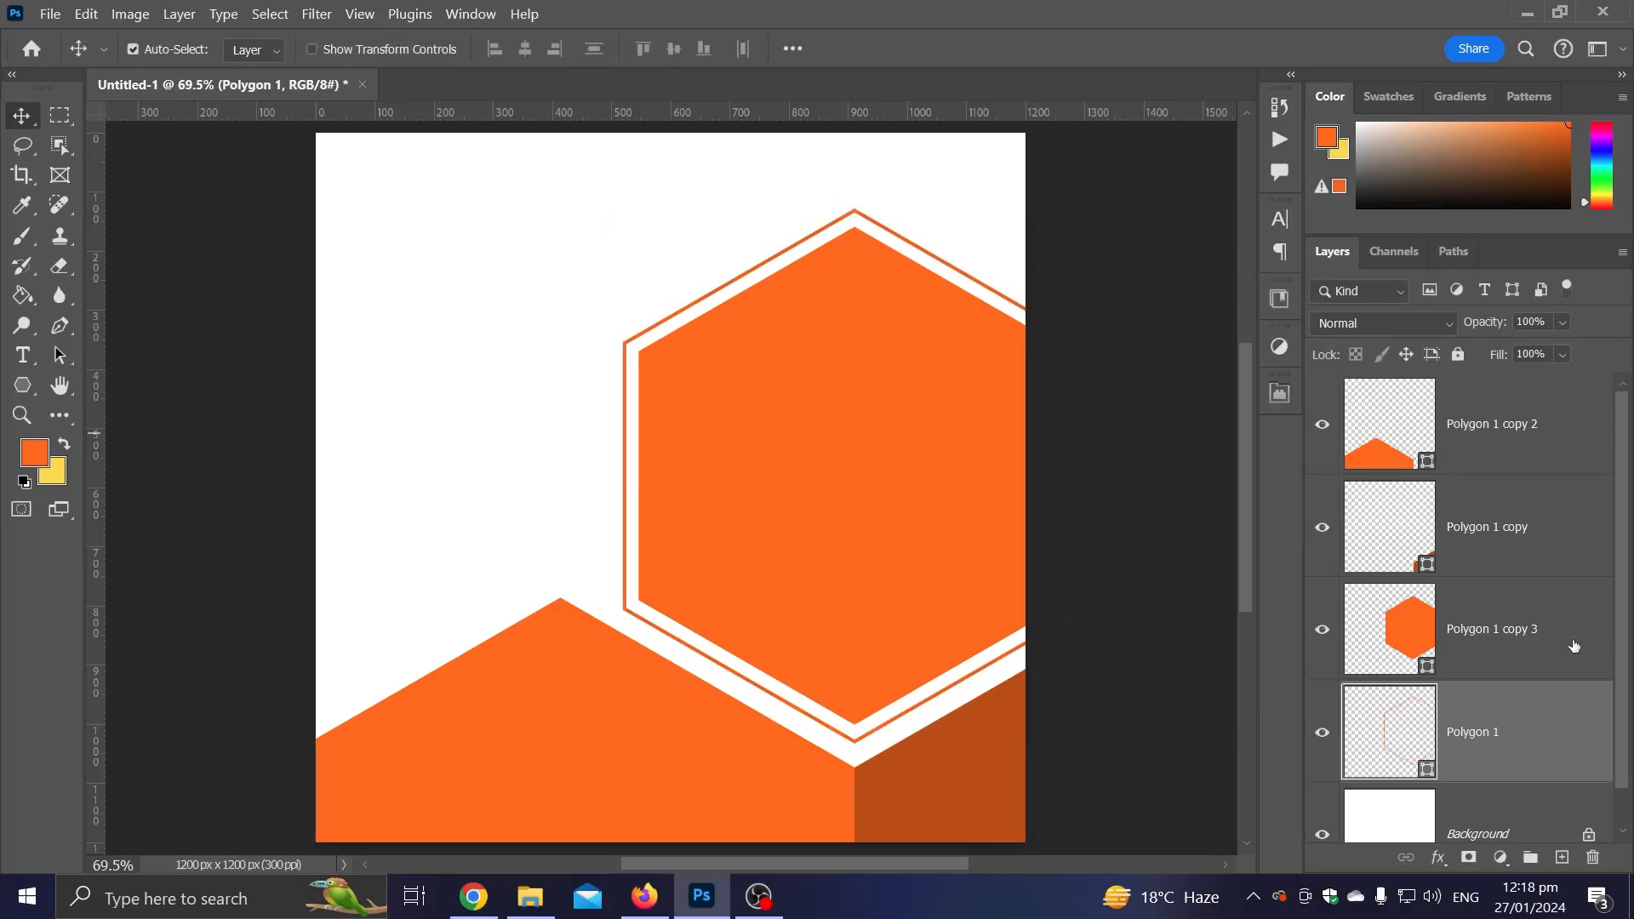
Step: Duplicate the solid large hexagon and move the copy over the canvas's top-right corner, leaving a gap above the outline
click(1515, 648)
key(ctrl+j)
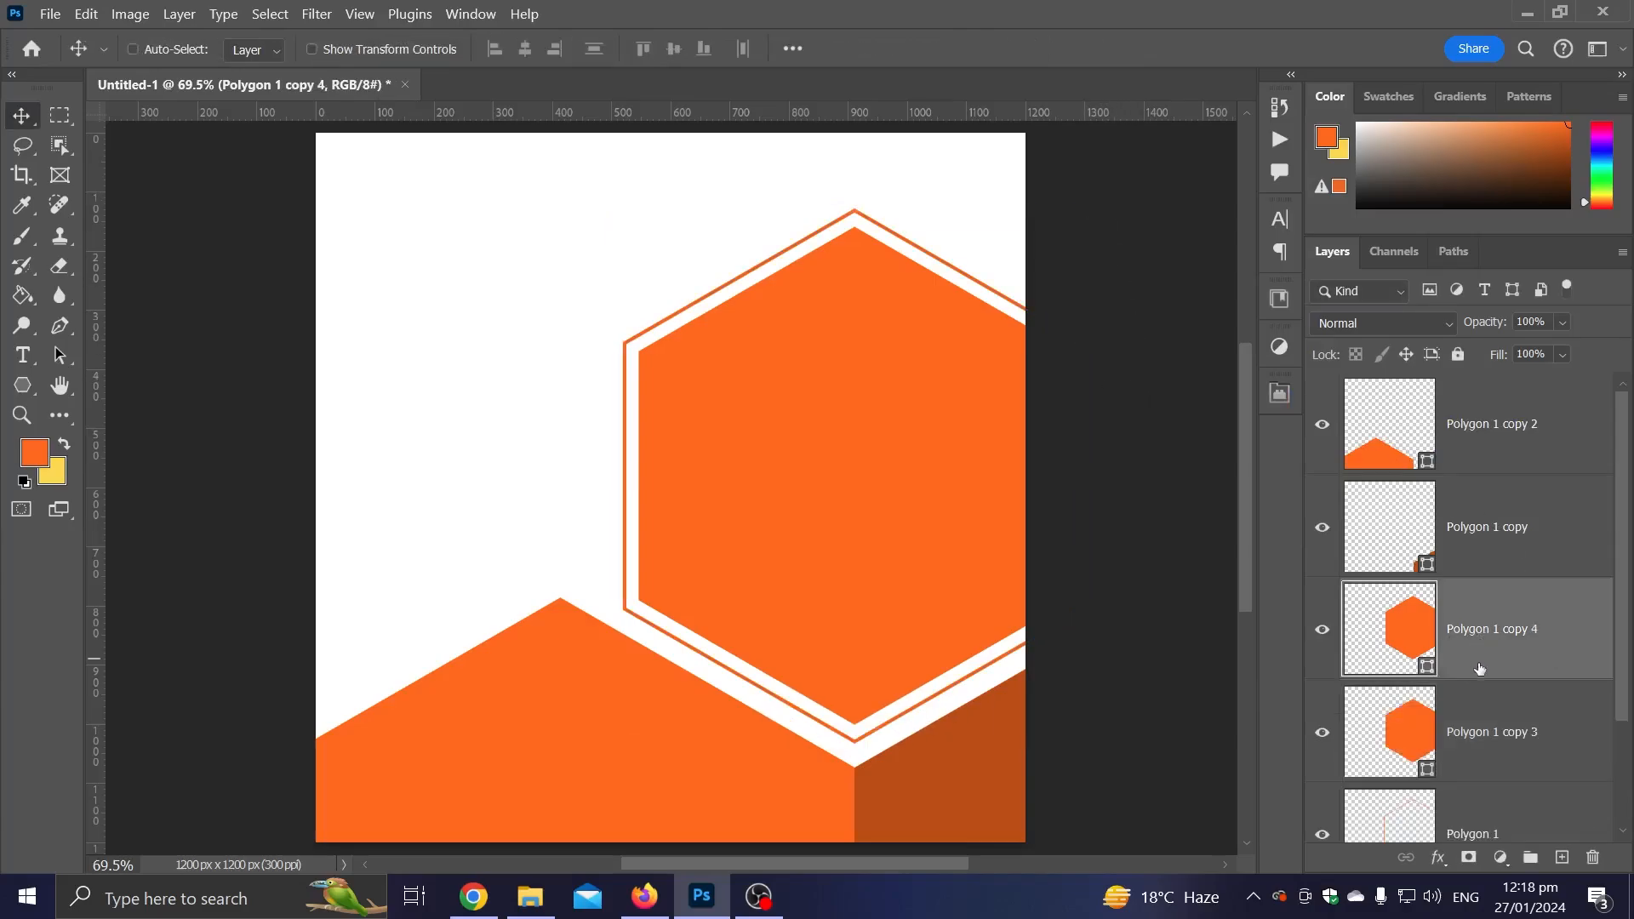
key(ctrl+t)
key(ctrl+minus)
drag(868, 422, 865, 138)
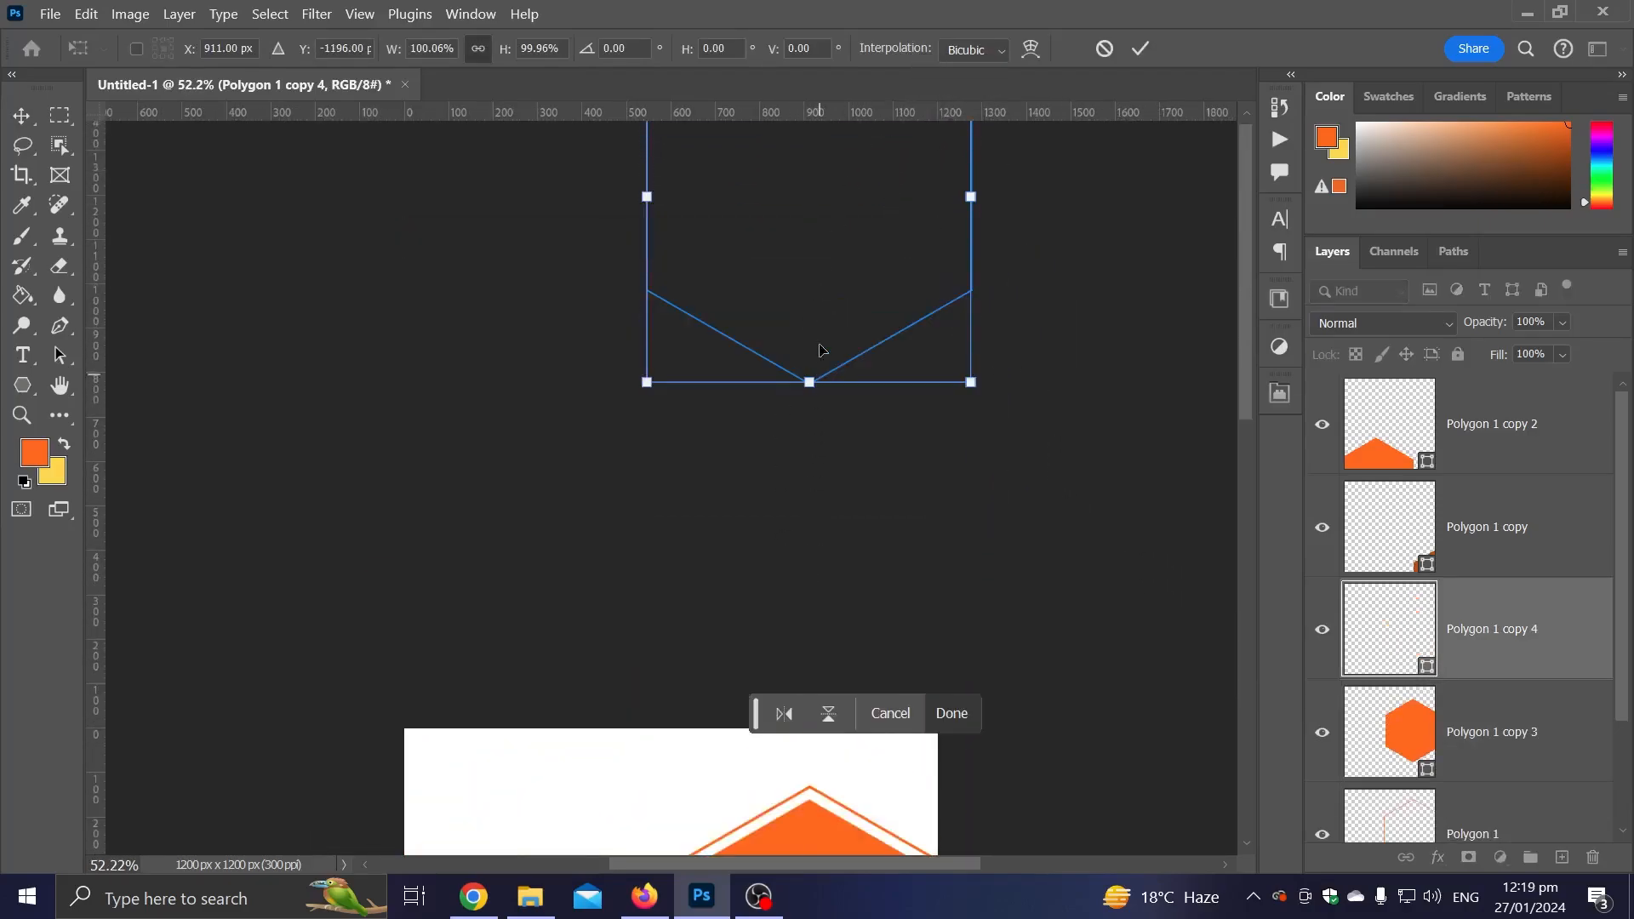
drag(821, 350, 987, 799)
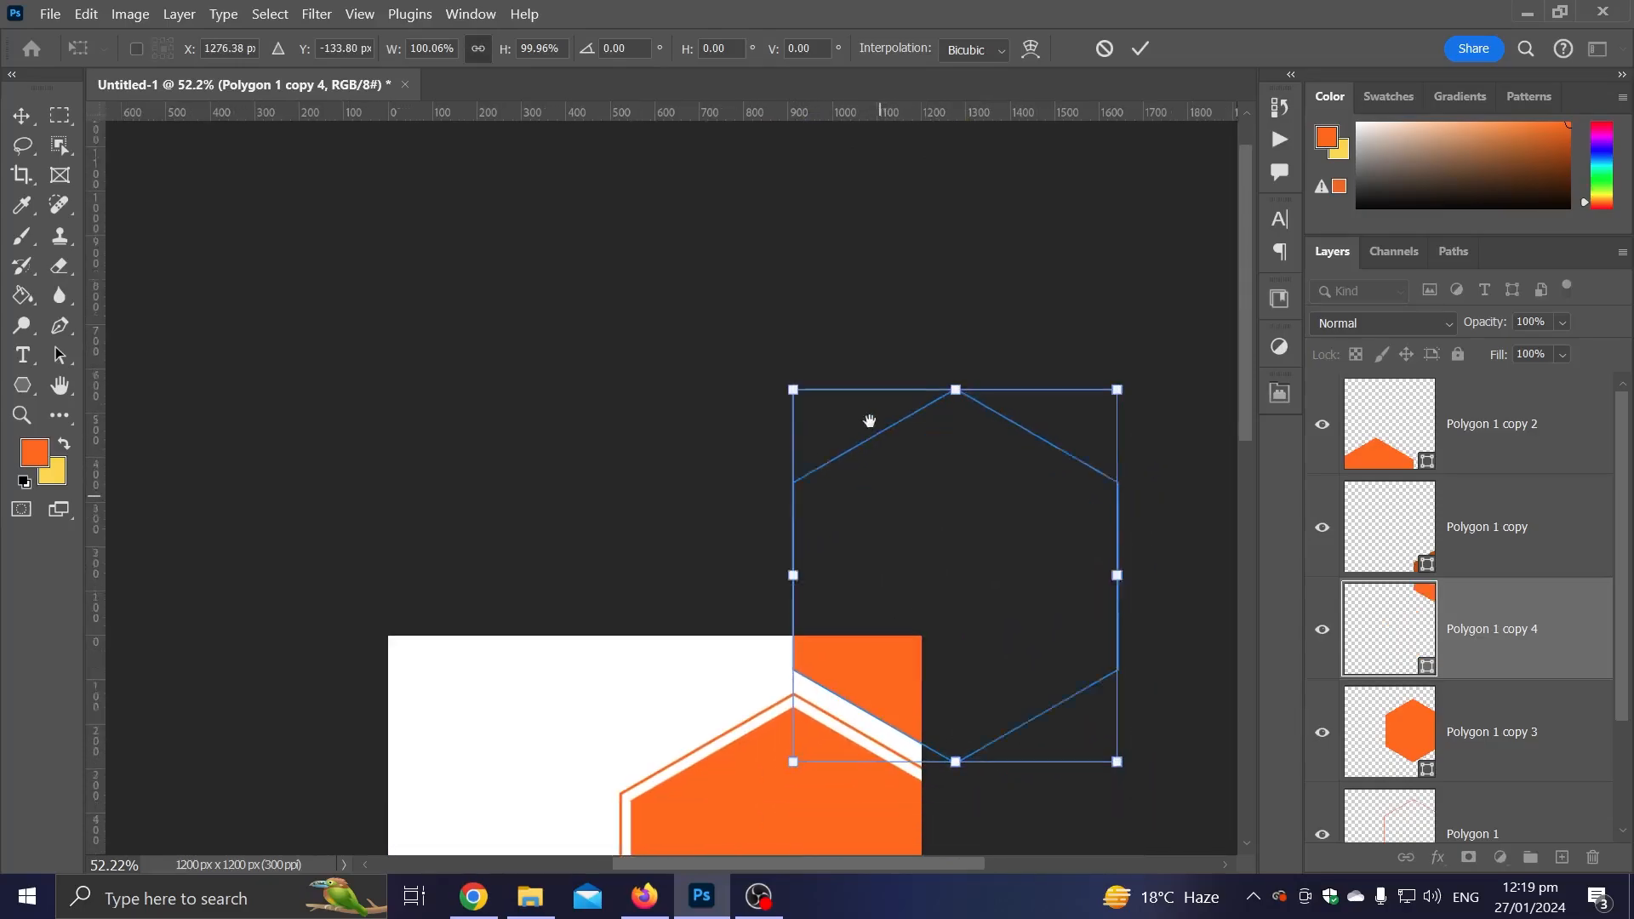
scroll(869, 420, down, 5)
key(Return)
key(ctrl+0)
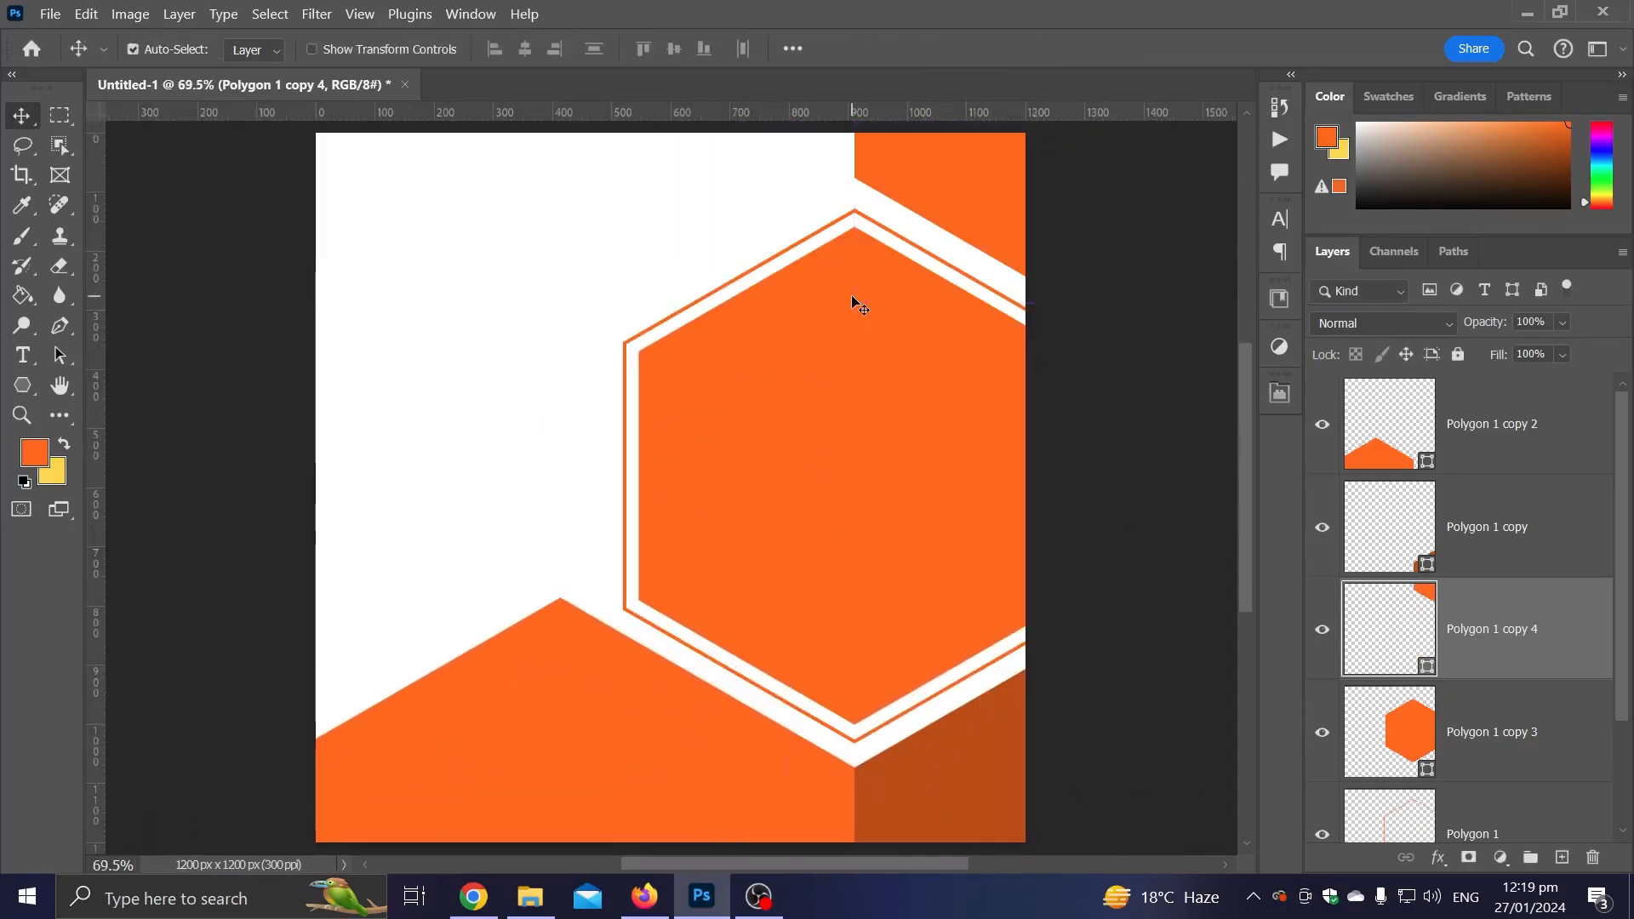
Step: Duplicate the lower-left hexagon and remove the copy's fill
scroll(672, 609, down, 3)
click(599, 580)
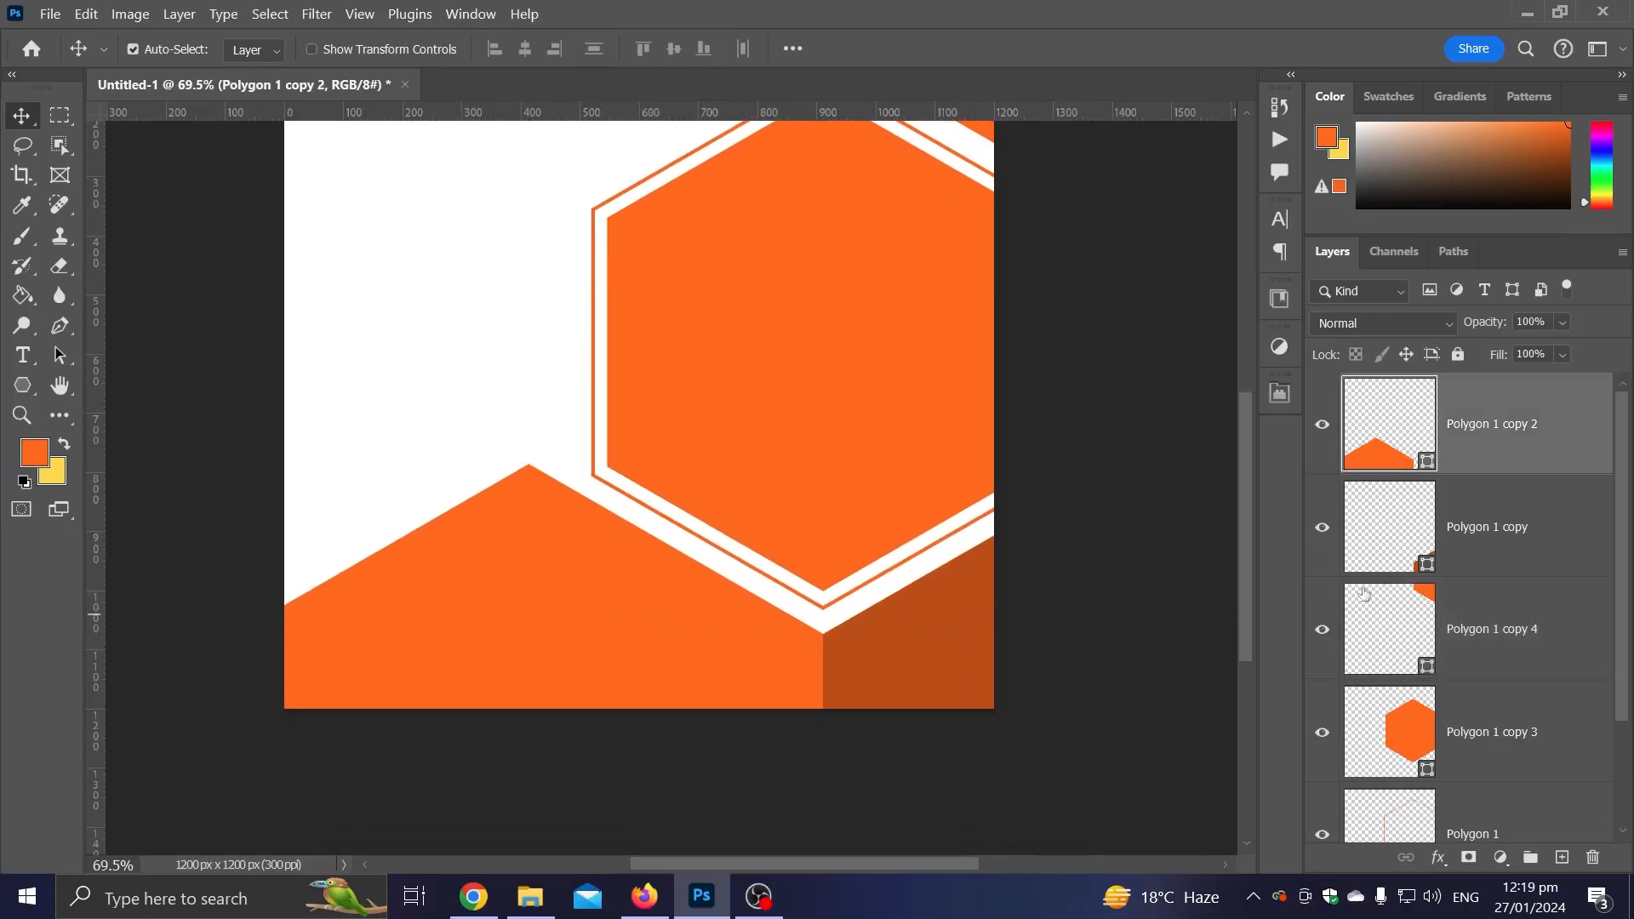
key(ctrl+j)
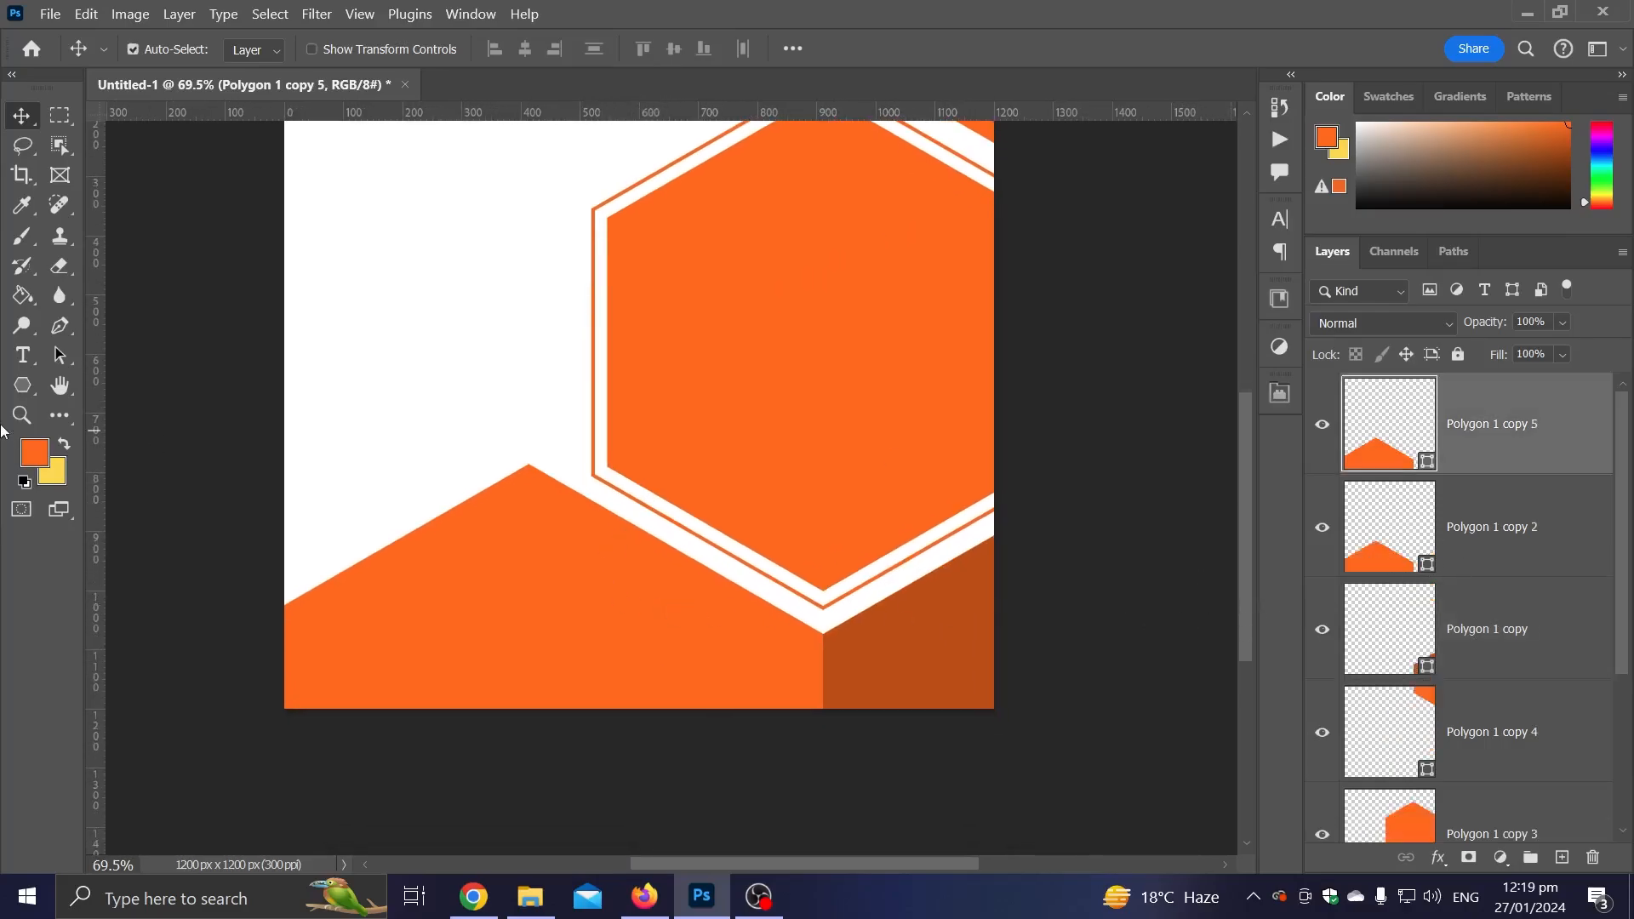
click(22, 385)
click(249, 48)
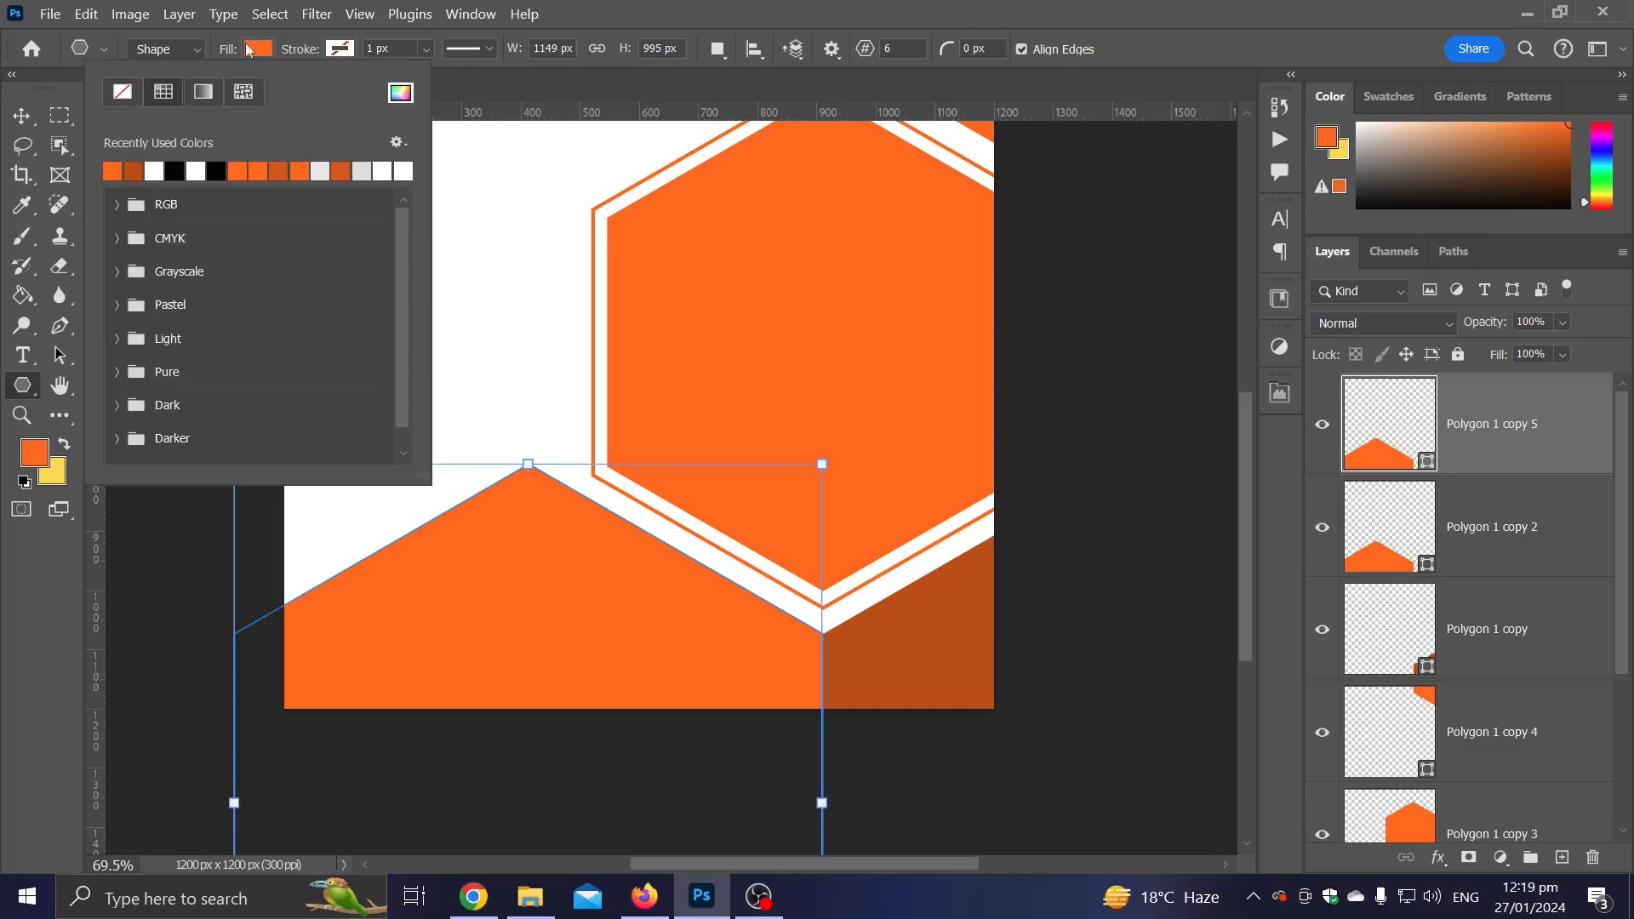
click(123, 91)
Step: Give the unfilled copy of the lower-left hexagon a 10 px white stroke
click(344, 49)
click(235, 169)
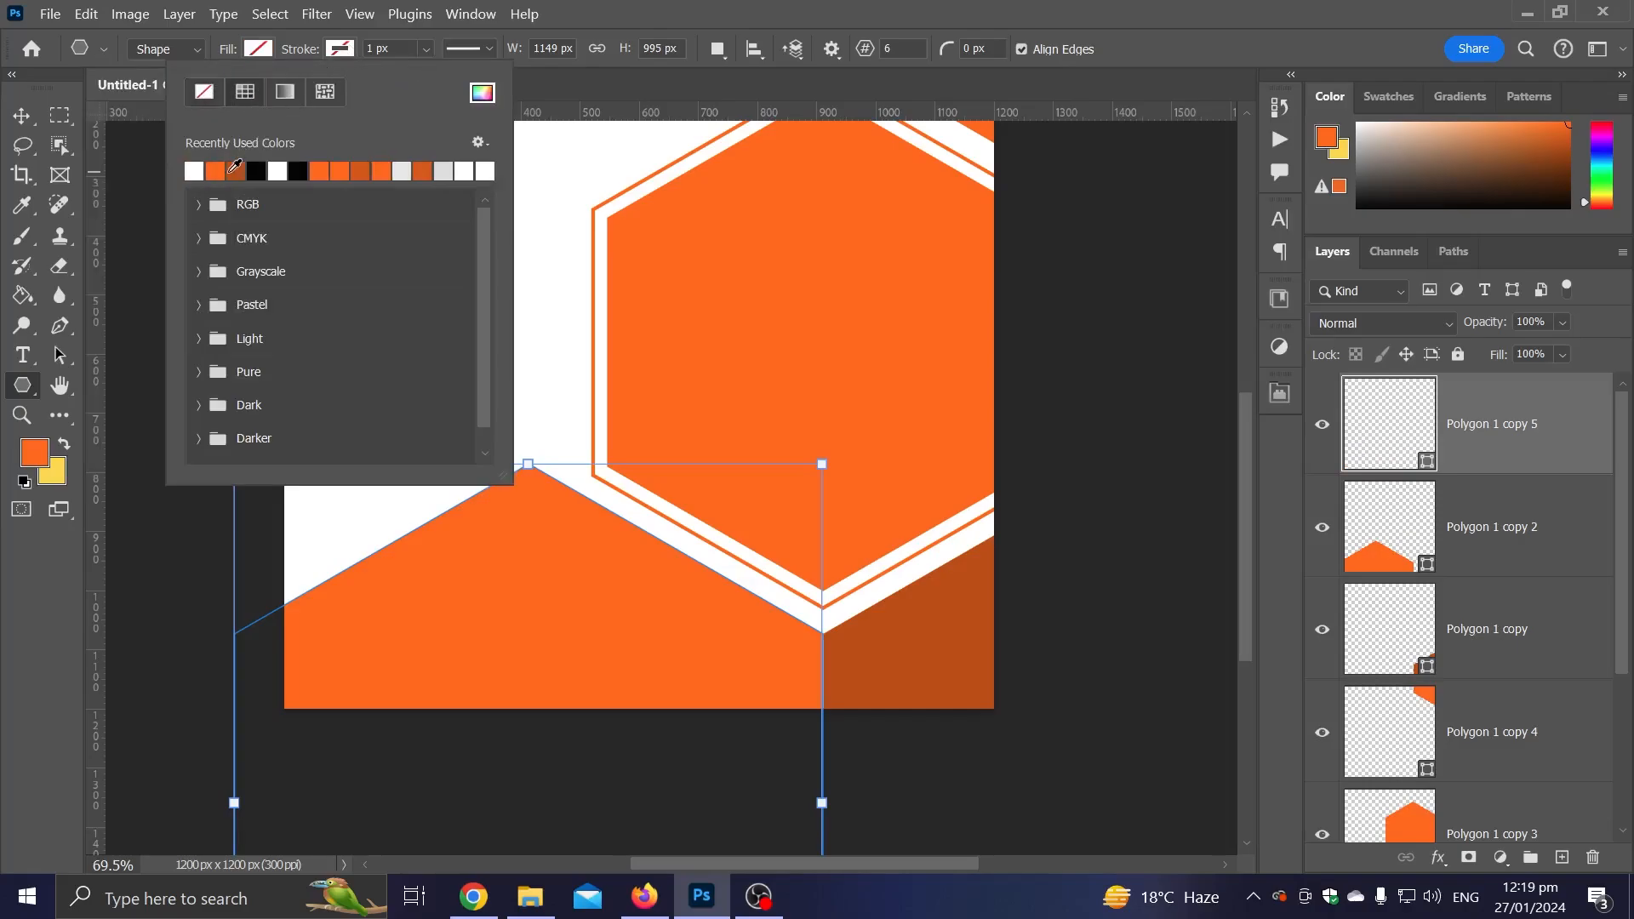
click(363, 48)
text(1)
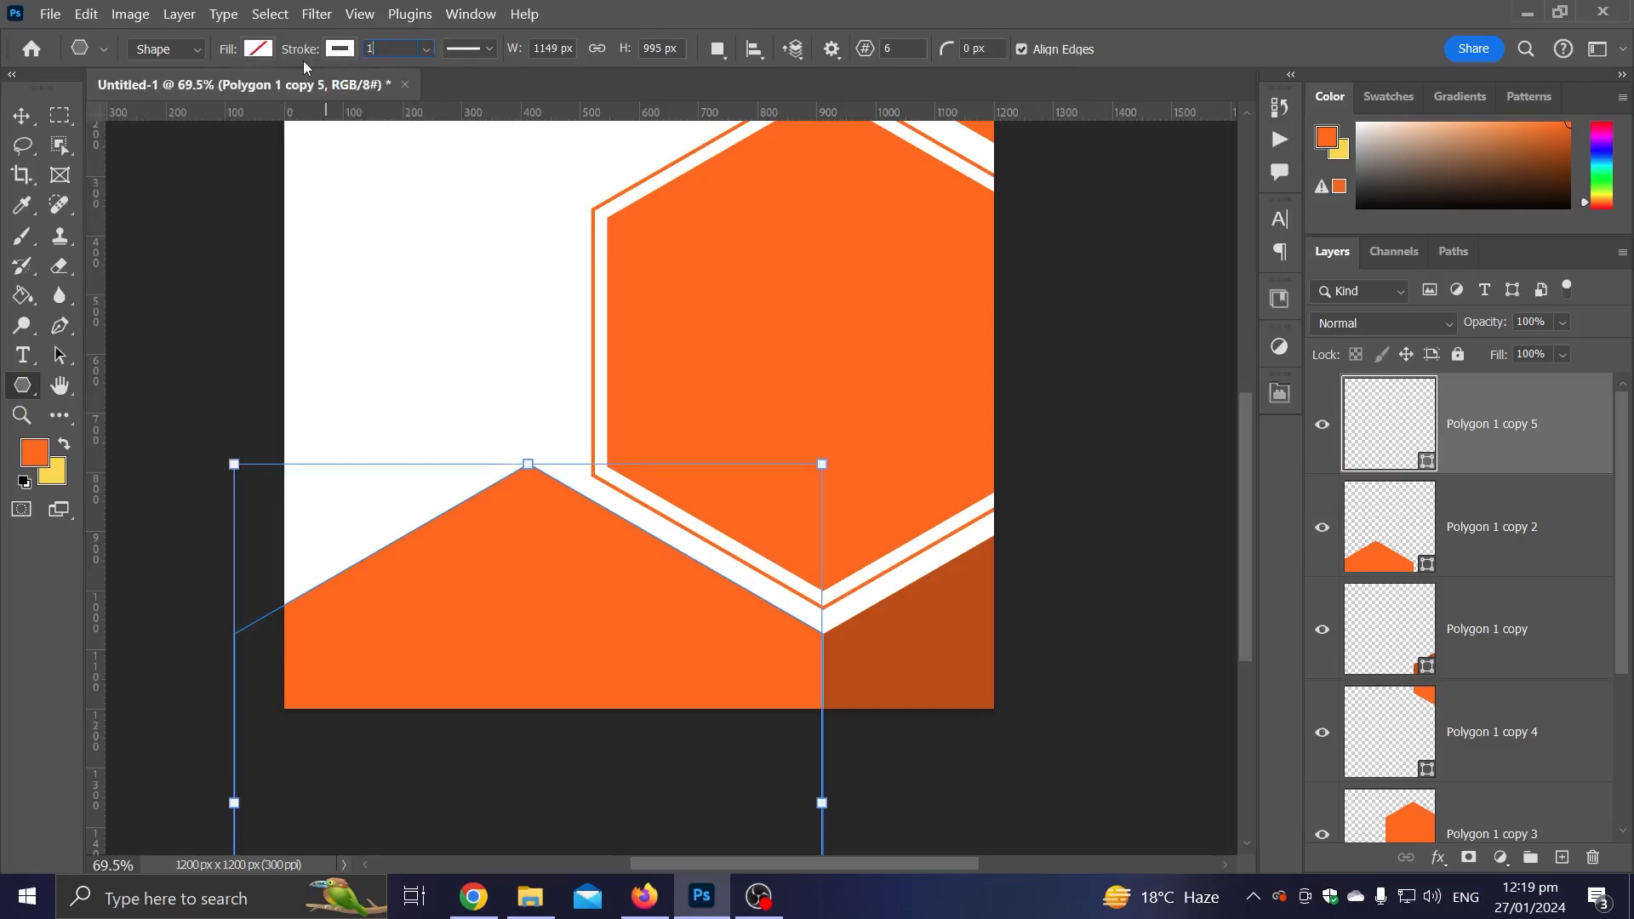
text(0)
key(Return)
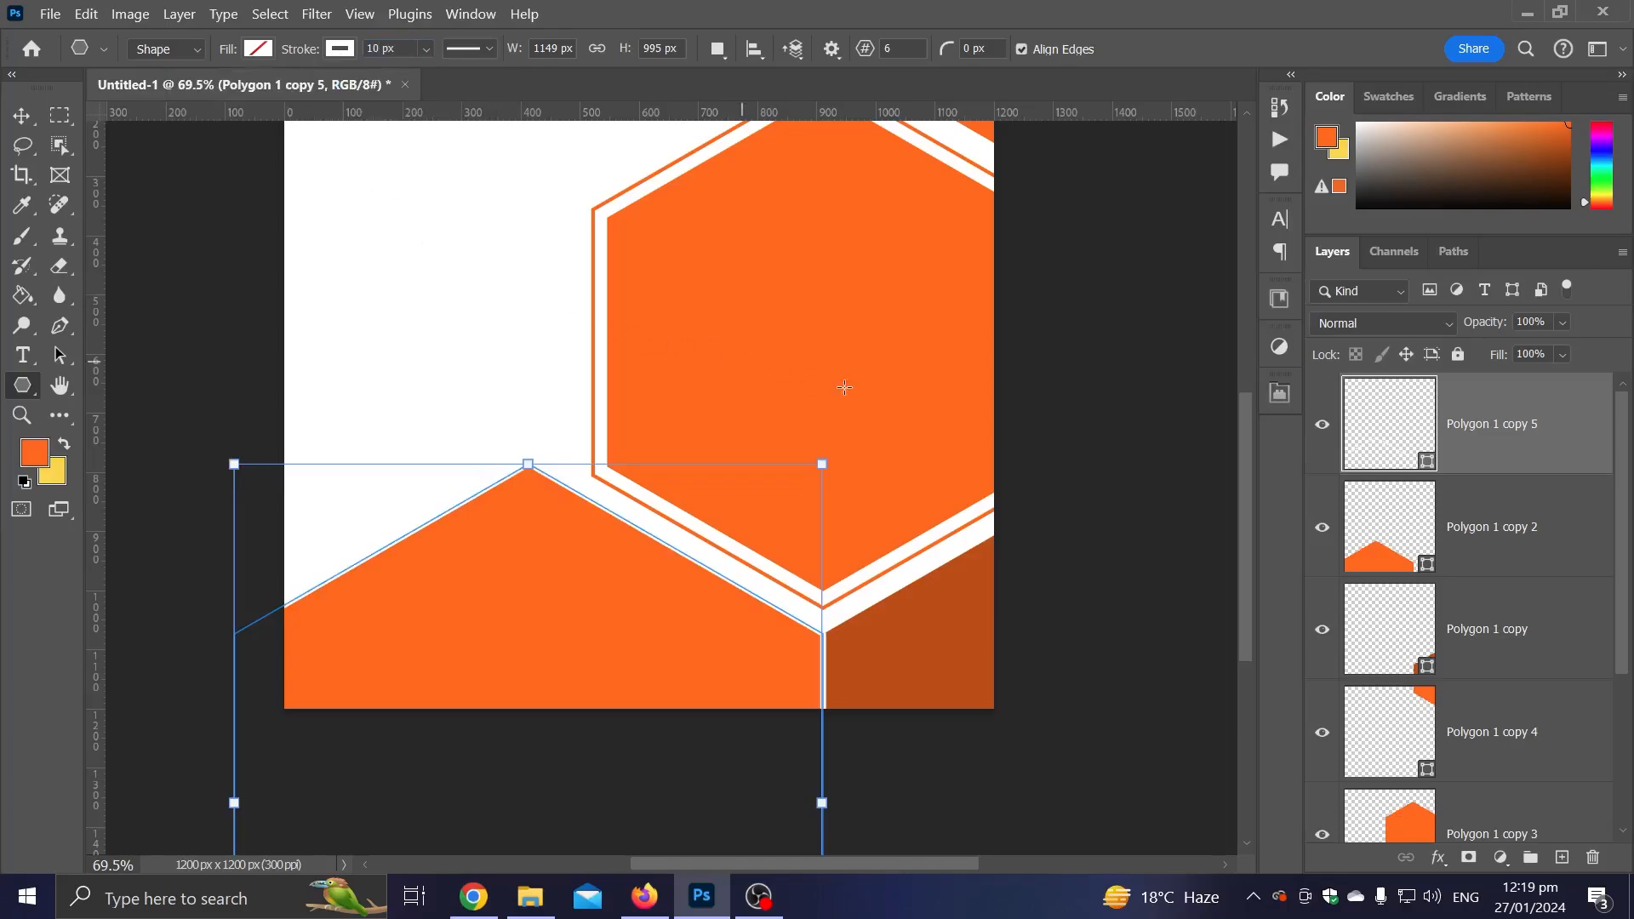
Step: Scale the white-outlined hexagon from its center to about 1023 x 886 px so it sits inside the solid lower-left hexagon
drag(824, 465, 756, 575)
key(Return)
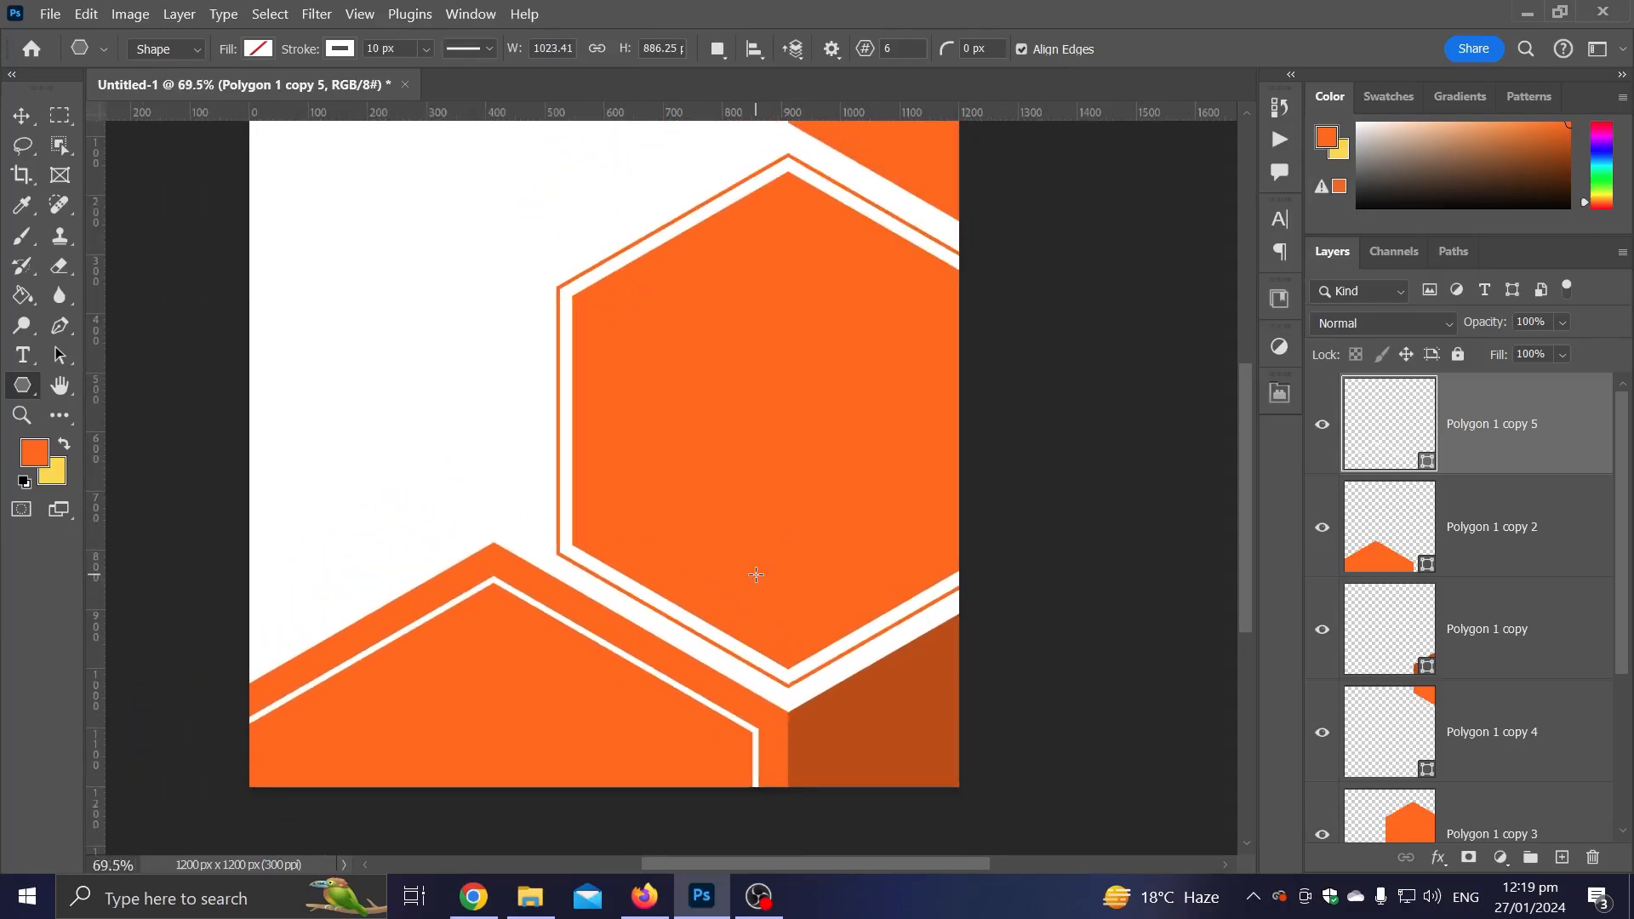
Step: Open the photo of the suited man holding a laptop from the Downloads folder as a separate document
click(530, 897)
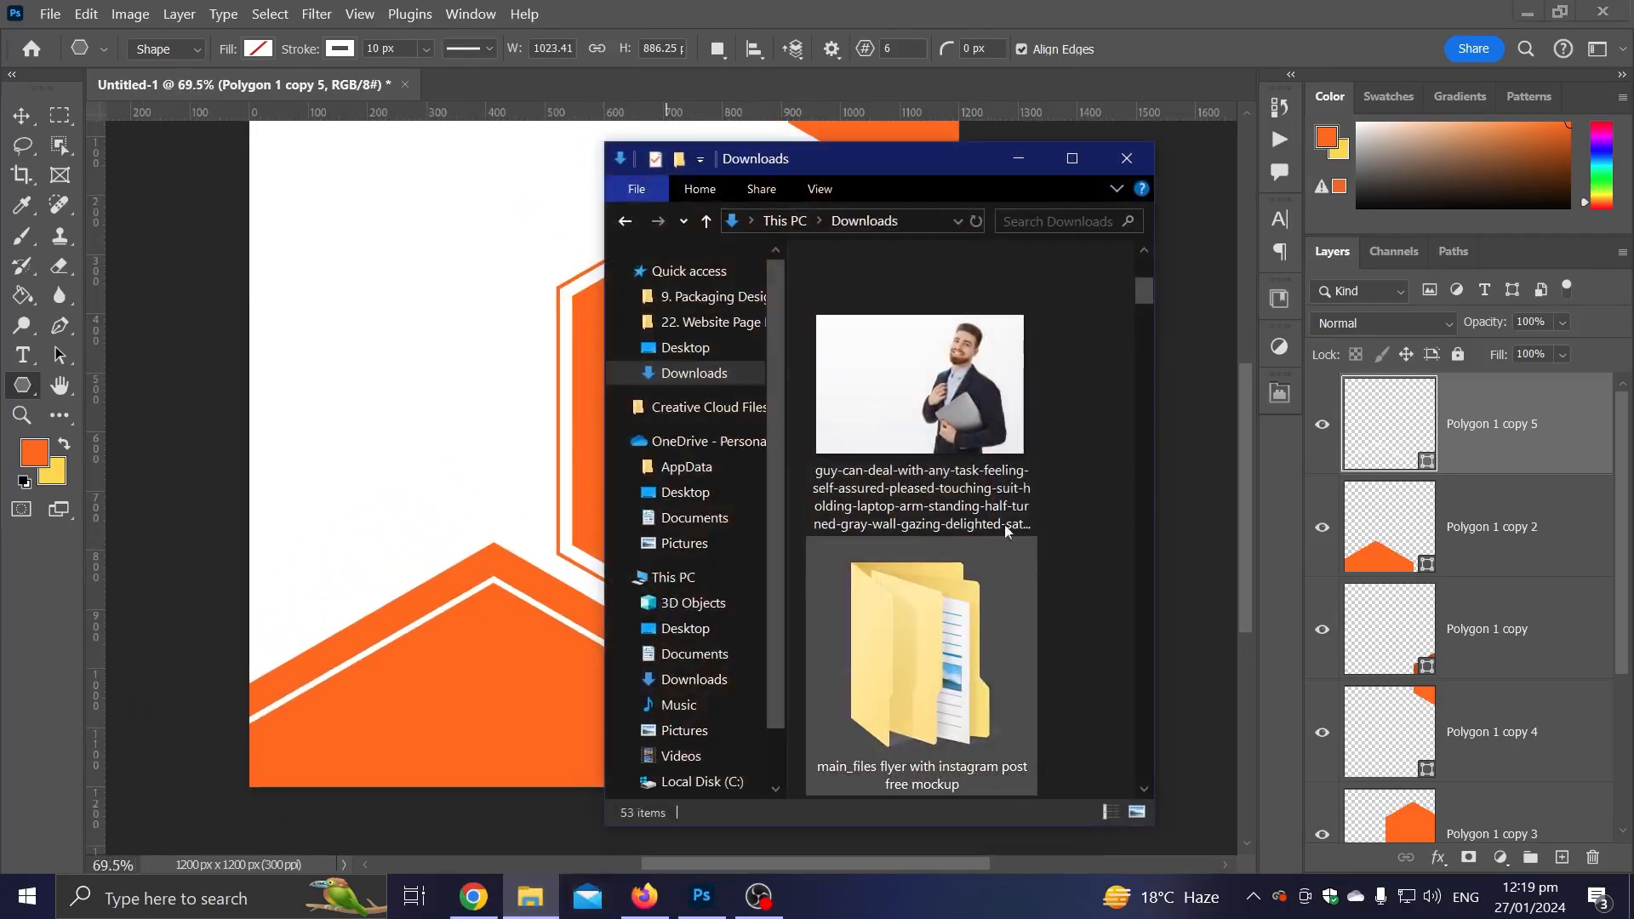
drag(1005, 524, 687, 82)
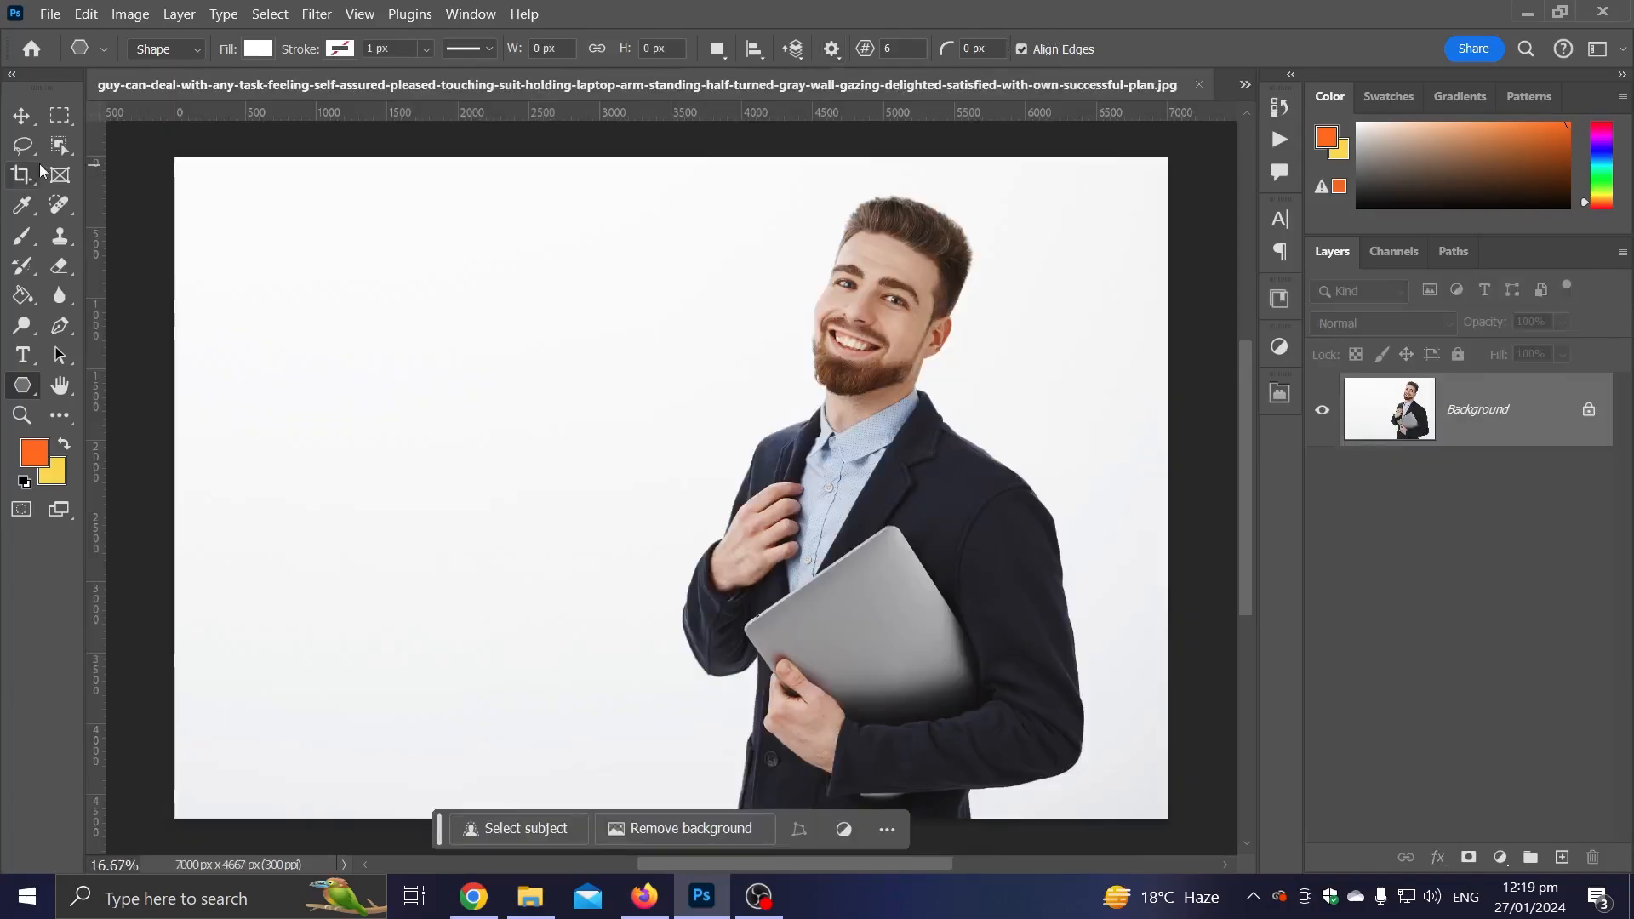
Step: Select the man as the photo's subject, accept the Select and Mask result and hide the background with a layer mask
click(60, 146)
click(1011, 49)
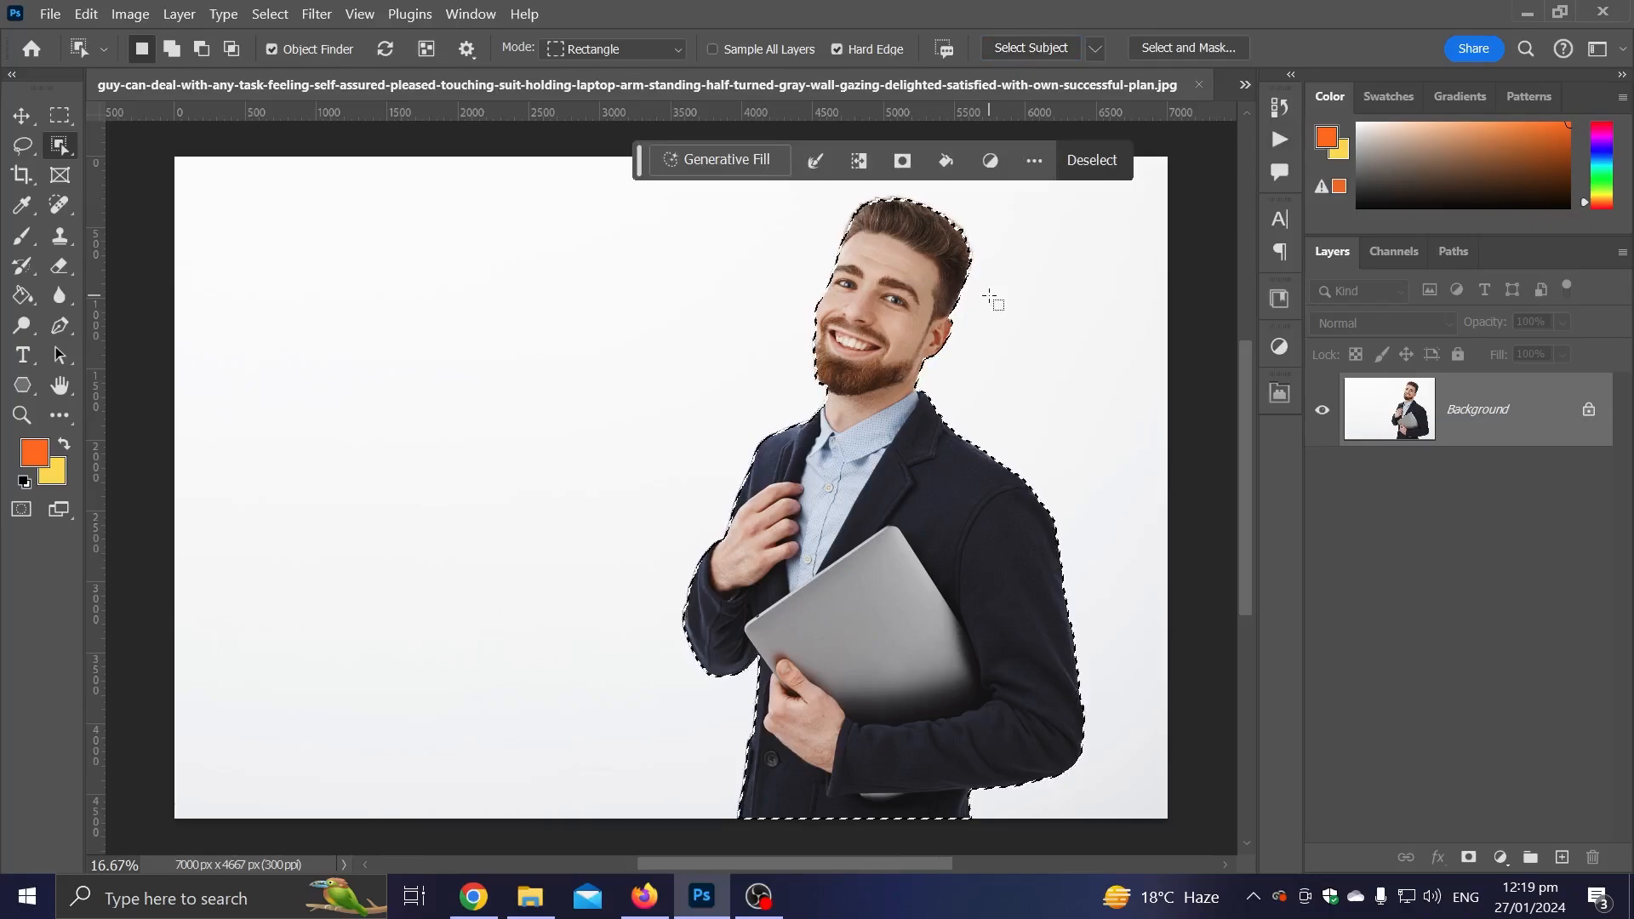
click(1230, 48)
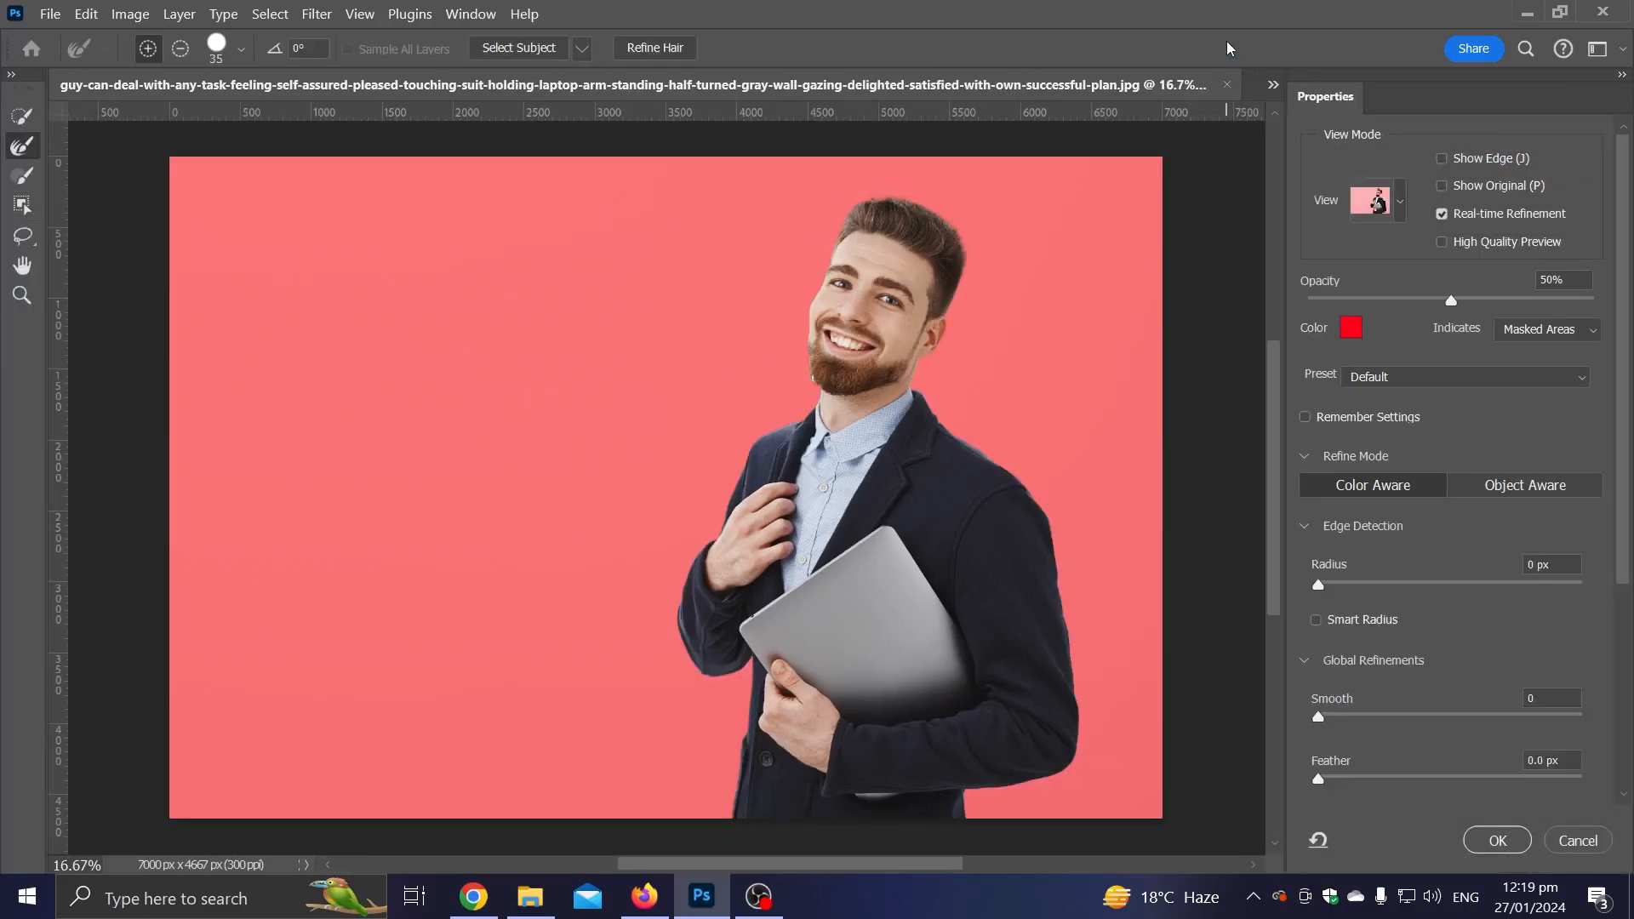
click(1523, 843)
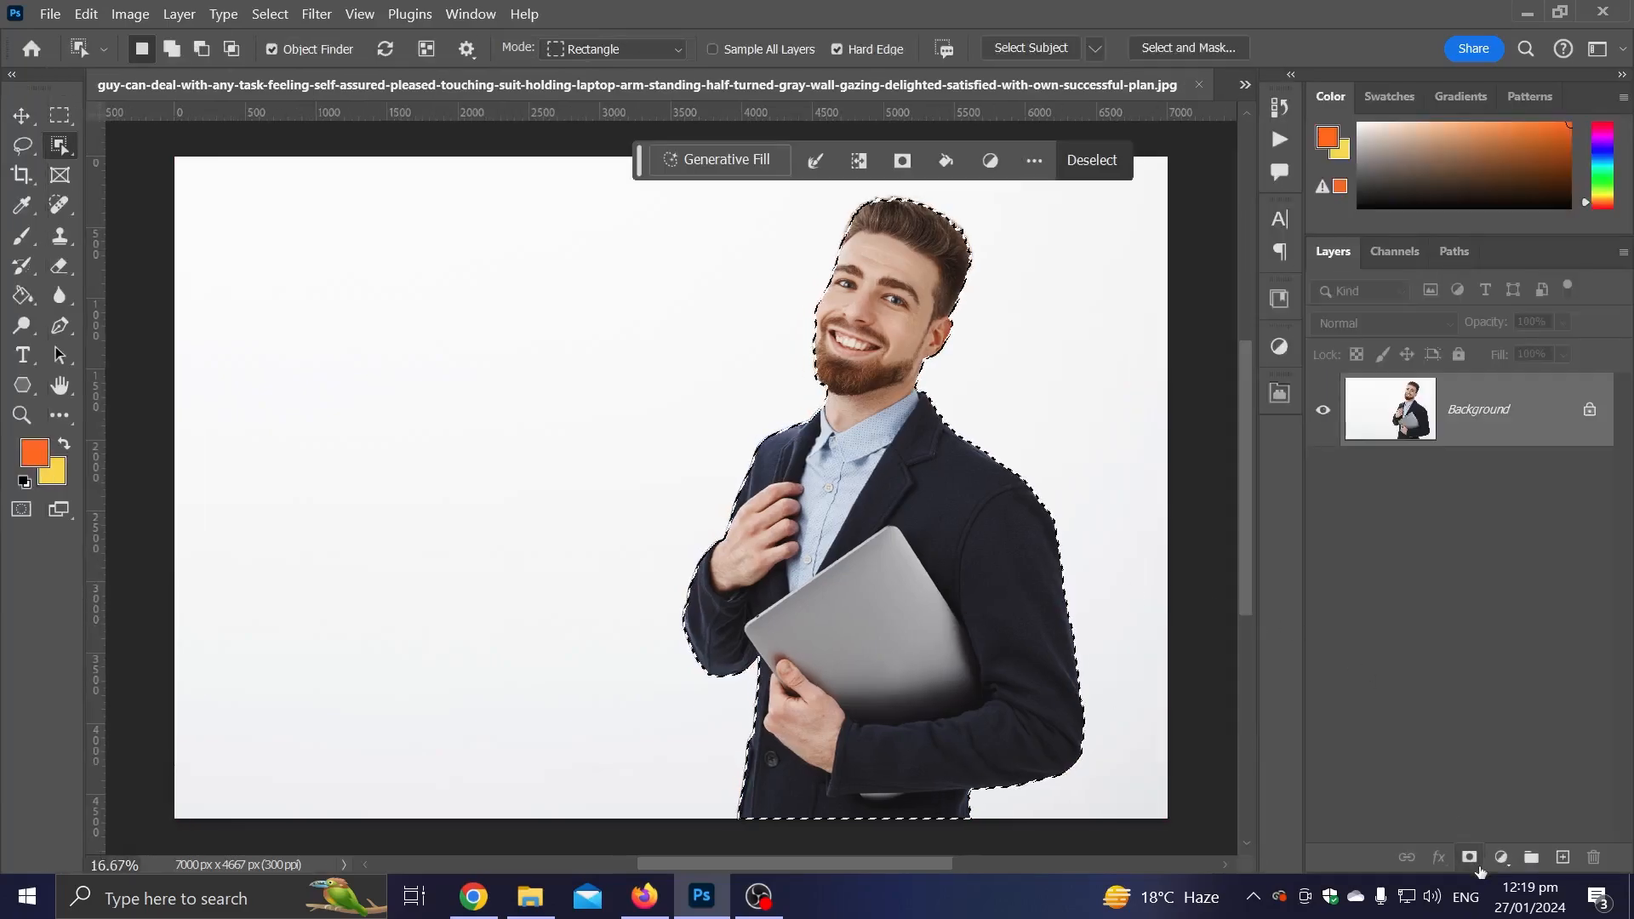
click(1477, 862)
Step: Move the cut-out man into the left half of the photo and copy the masked layer
click(22, 115)
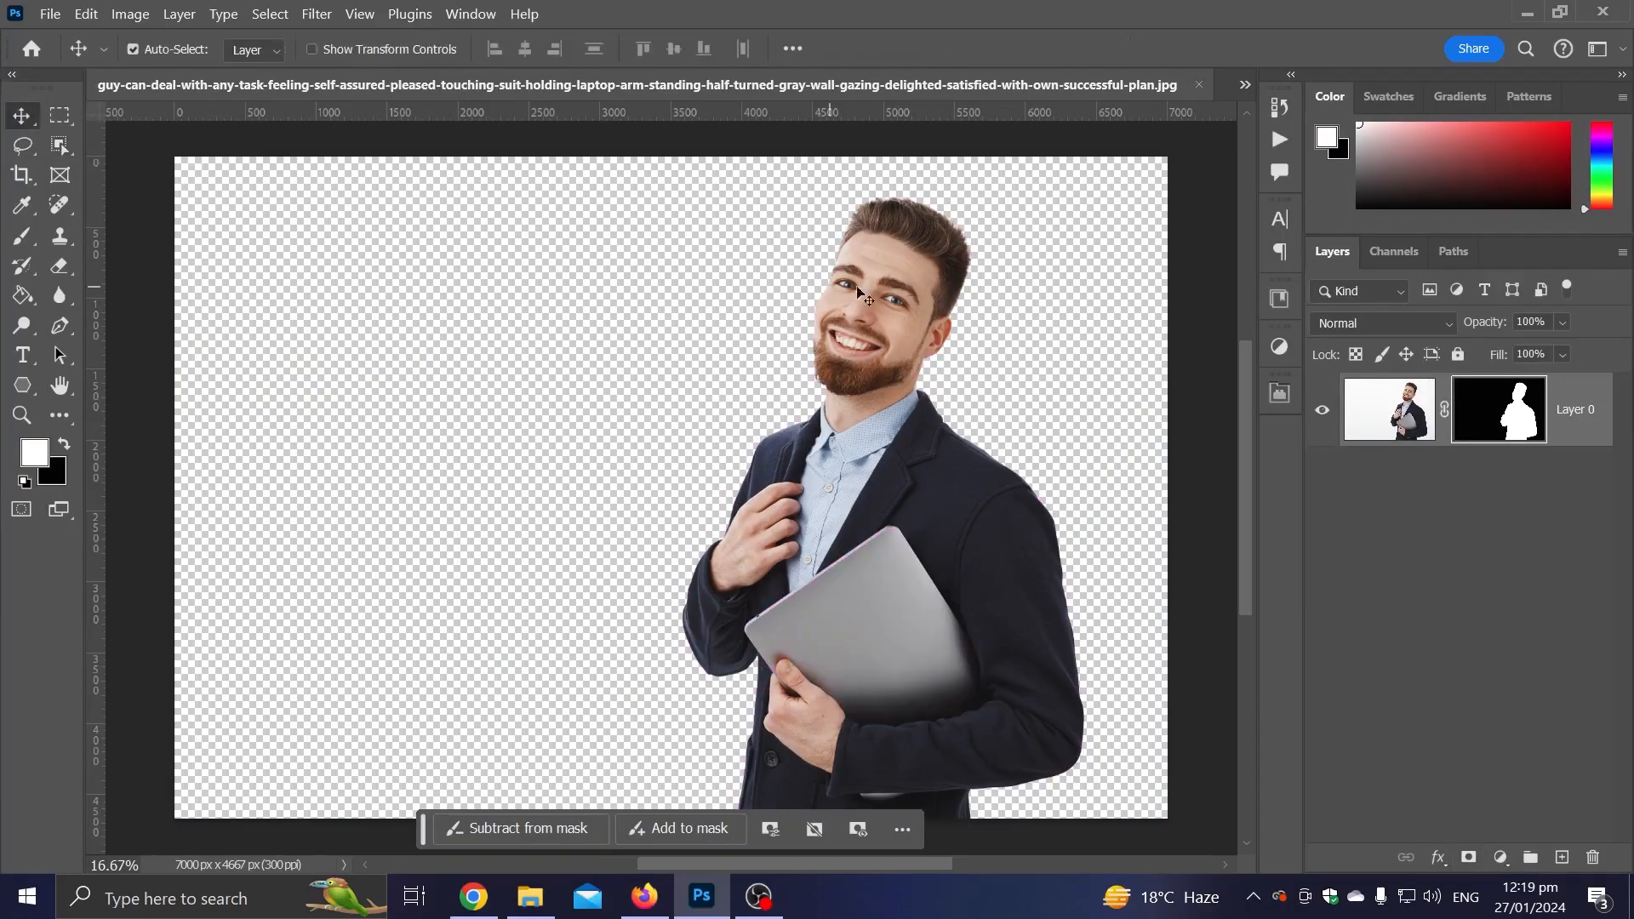
drag(865, 294, 559, 230)
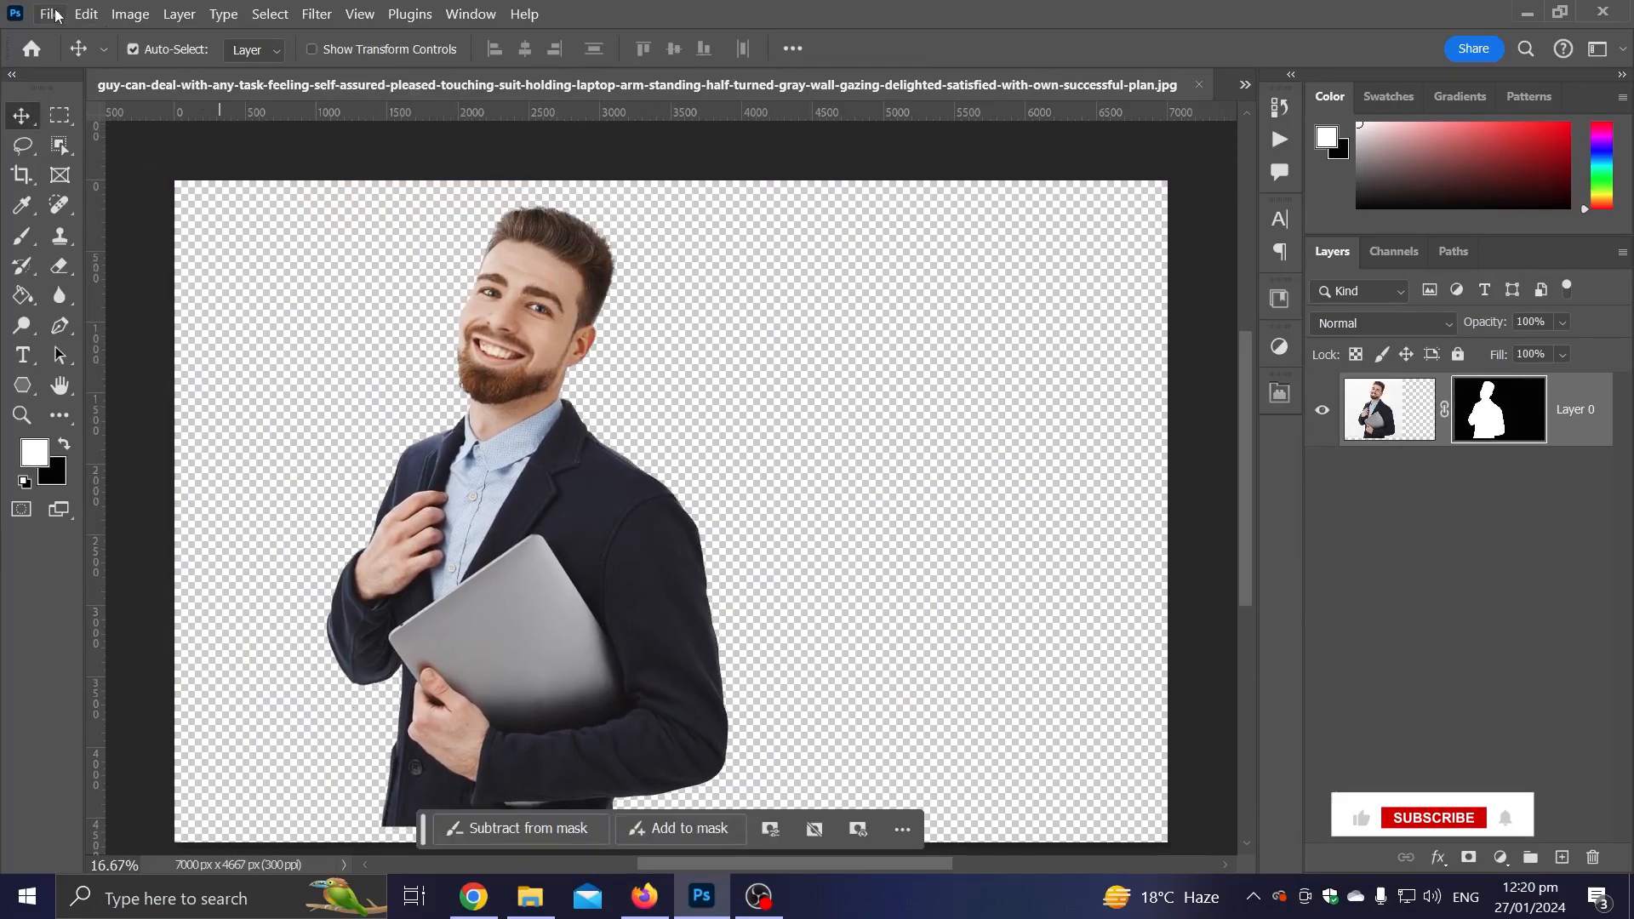
click(86, 14)
click(158, 158)
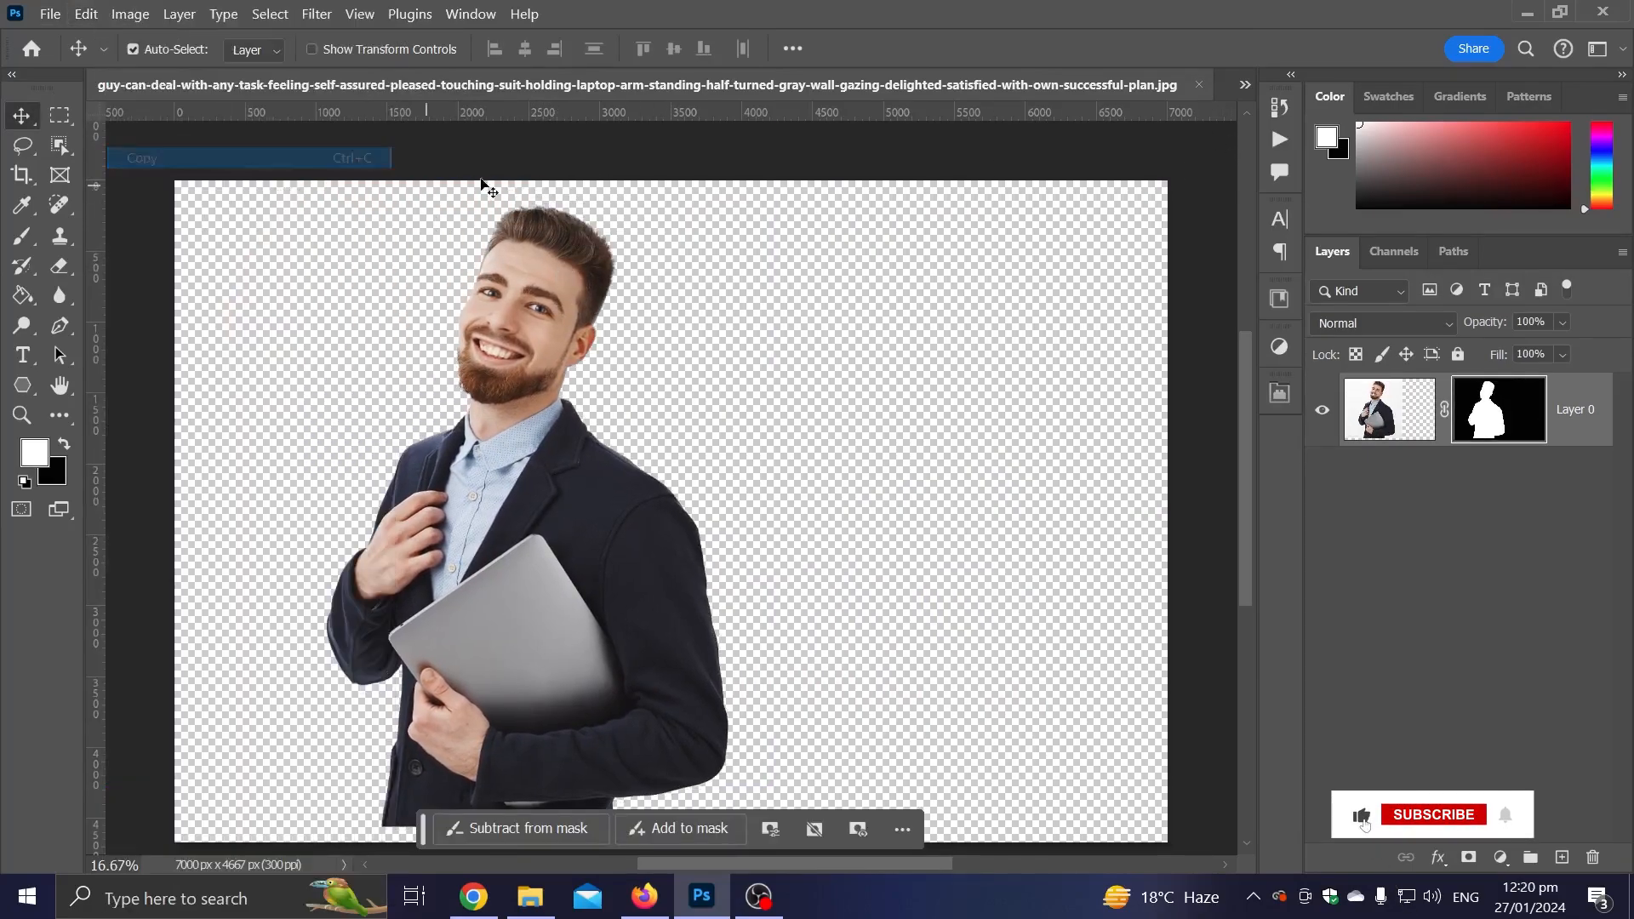
Step: Close the photo document without saving and paste the copied cut-out into the hexagon layout
click(1197, 88)
click(860, 356)
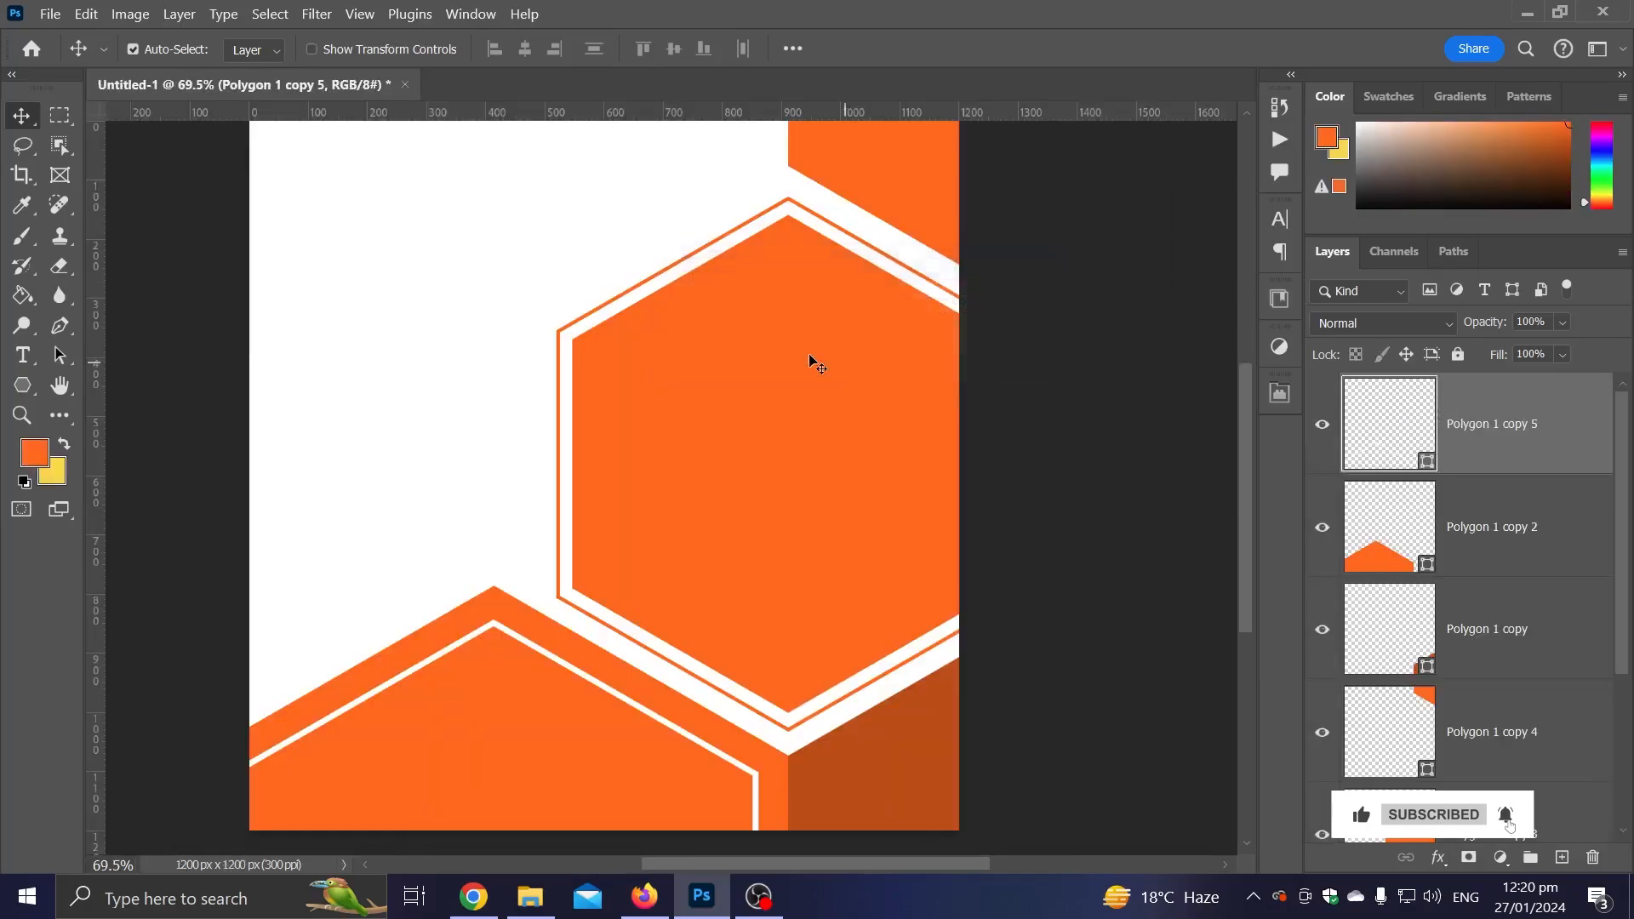
click(86, 14)
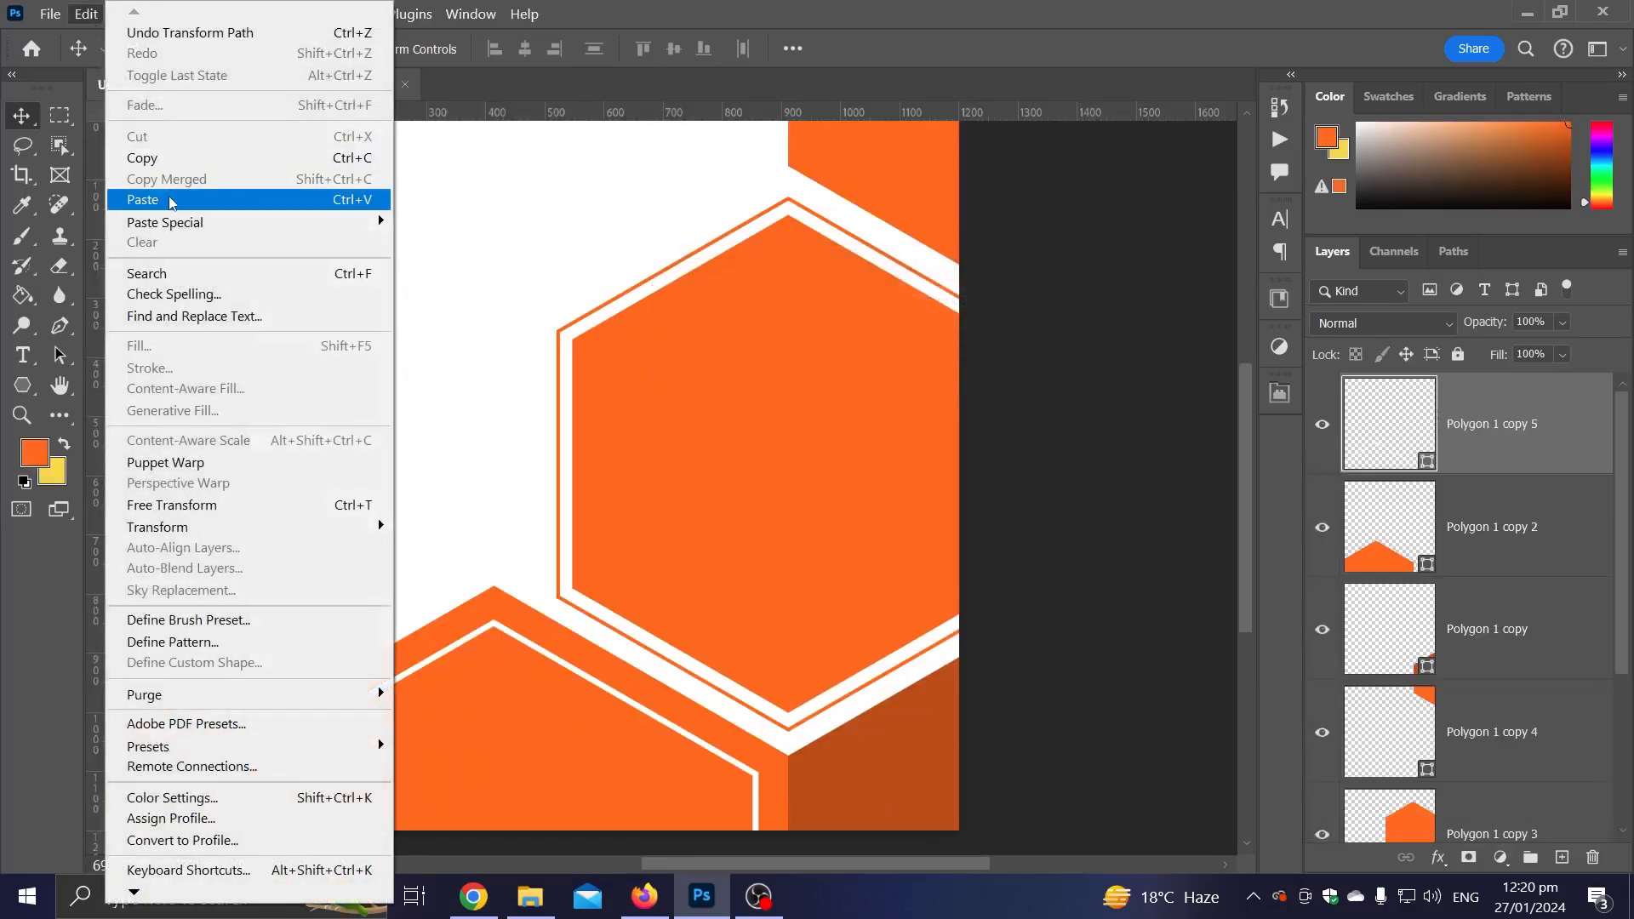
click(128, 201)
Step: Scale the pasted cut-out of the man proportionally to about 21.55% so it fits the layout
scroll(854, 409, down, 4)
key(ctrl+t)
scroll(935, 455, down, 7)
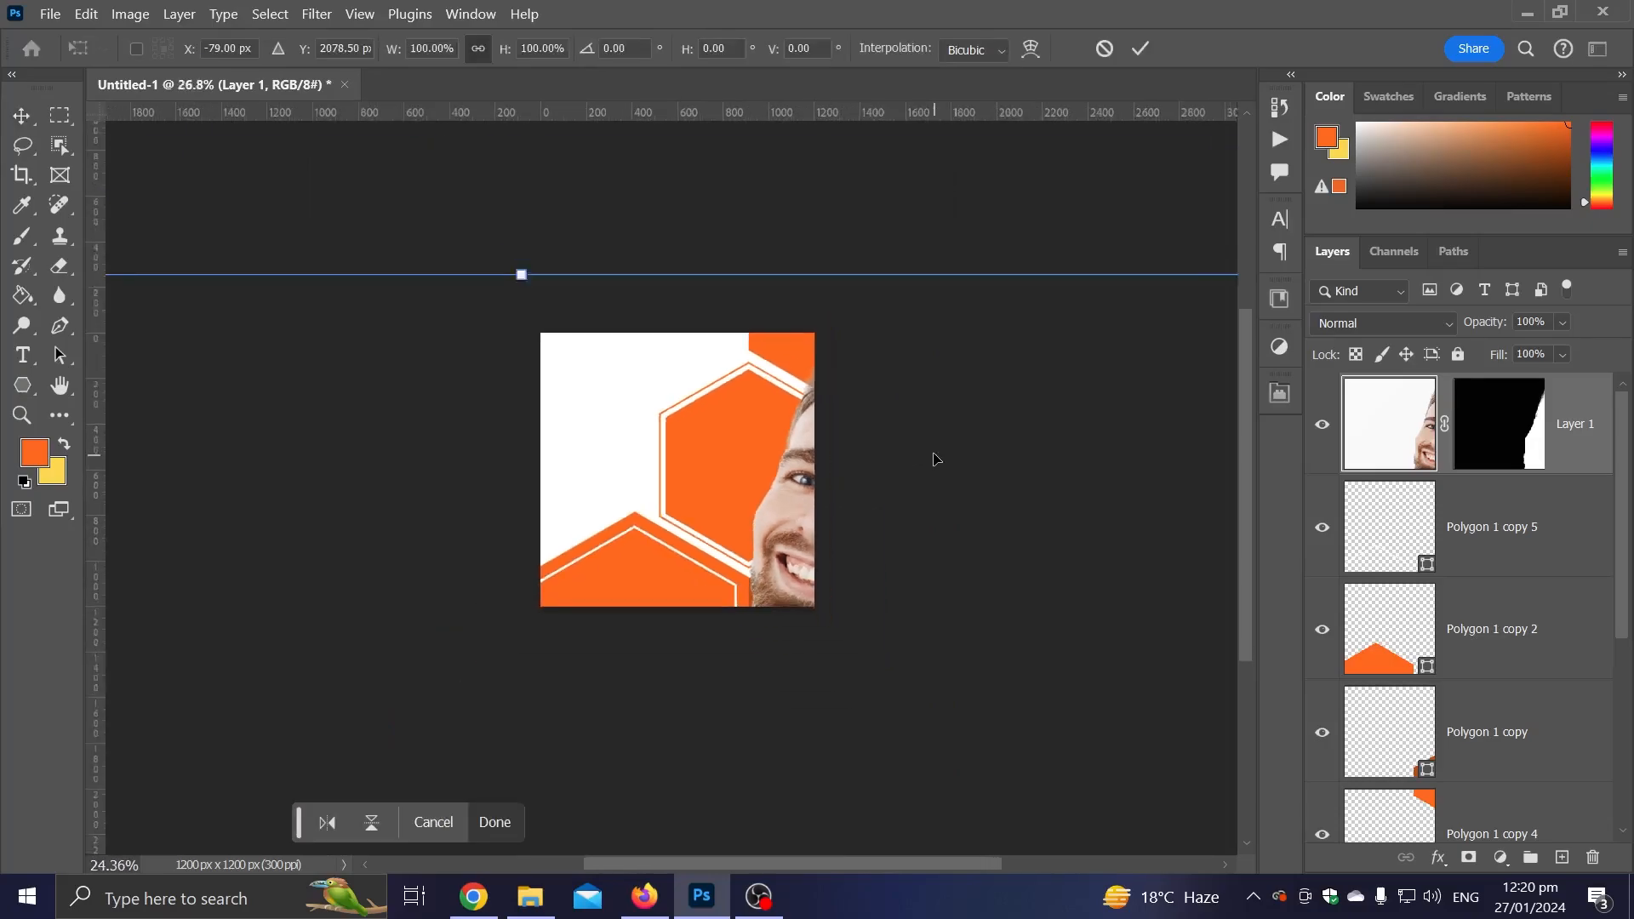
drag(536, 294, 595, 677)
drag(631, 745, 760, 426)
Step: Position the cut-out man over the large solid hexagon, with his lower edge level with the hexagon's bottom point
scroll(762, 436, up, 9)
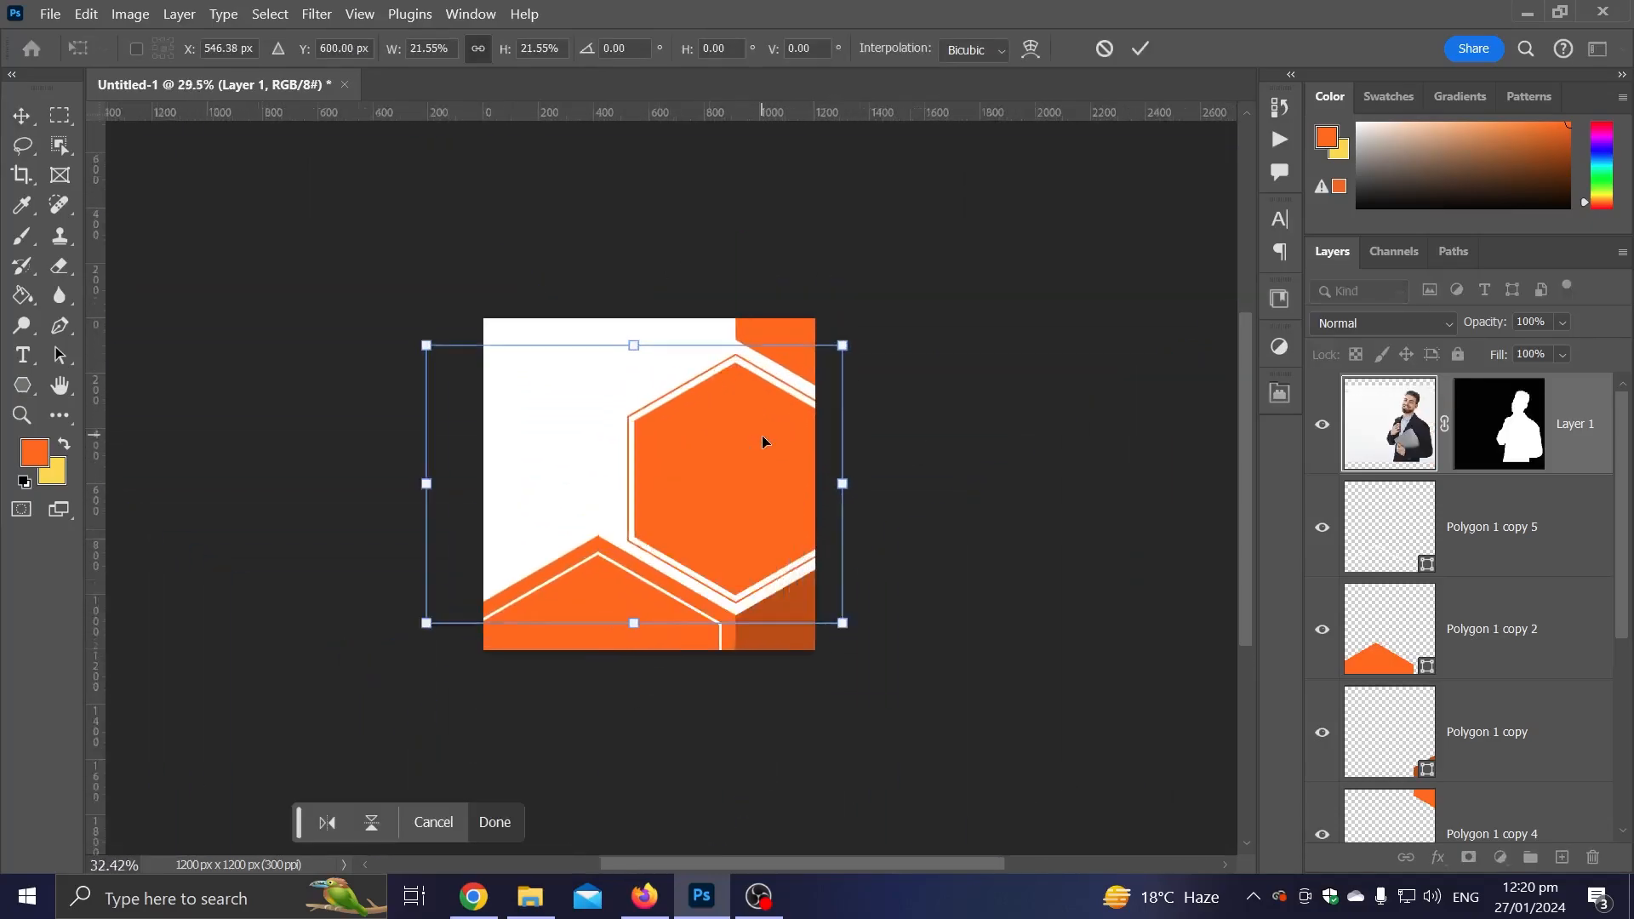
drag(682, 469, 679, 435)
key(Return)
scroll(719, 568, up, 3)
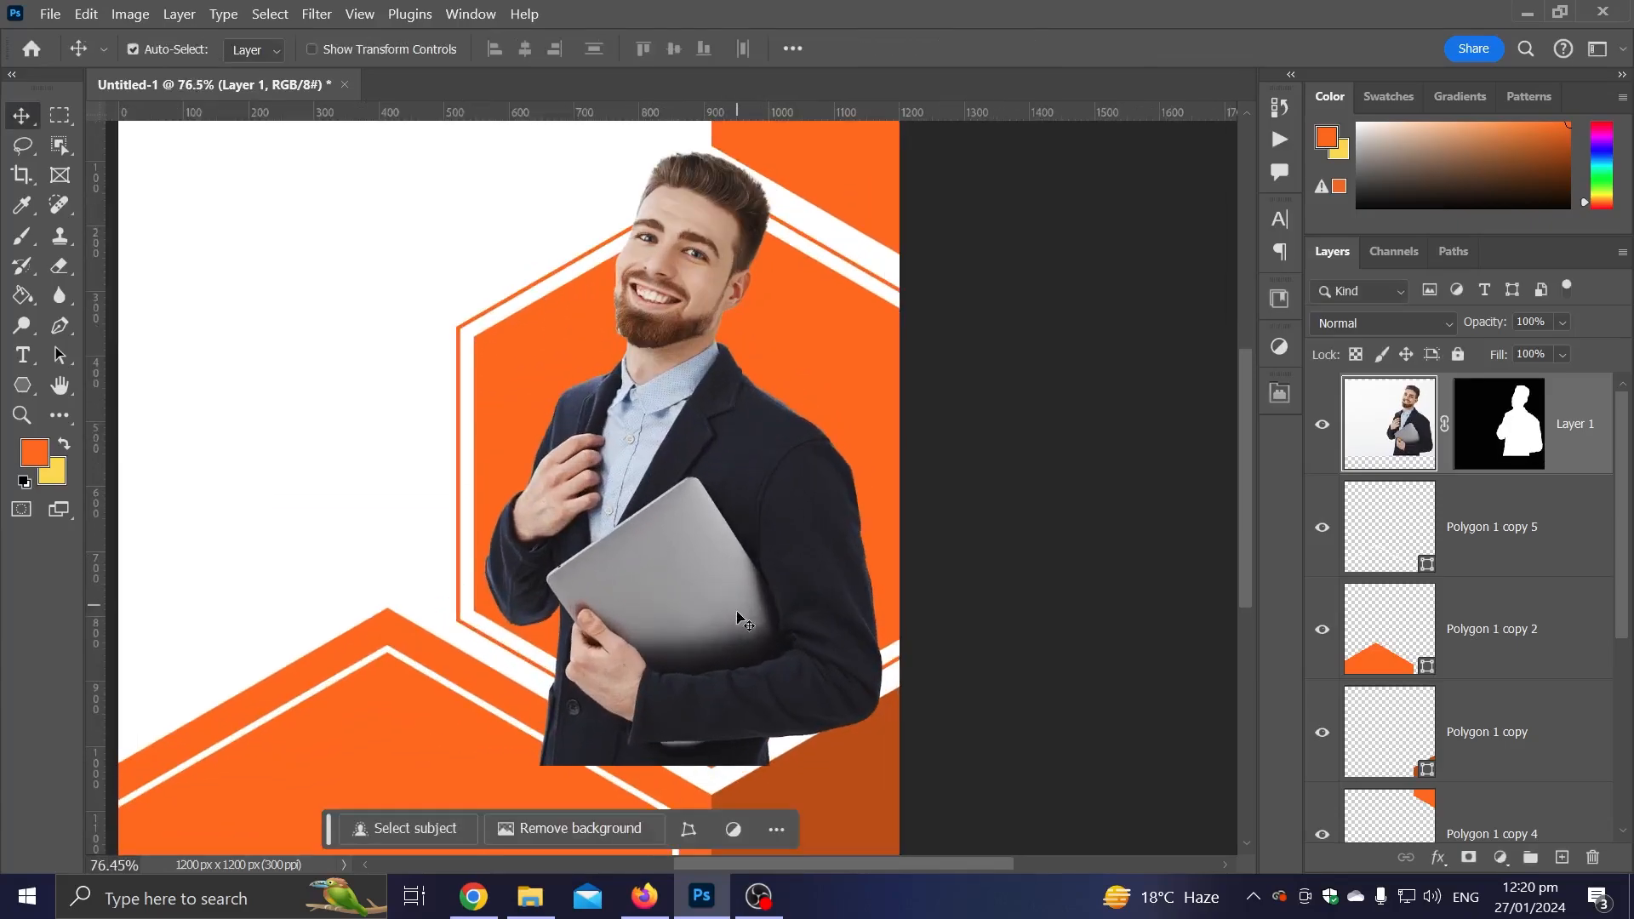
mouse_move(739, 655)
mouse_down()
mouse_move(739, 617)
mouse_move(739, 640)
mouse_up()
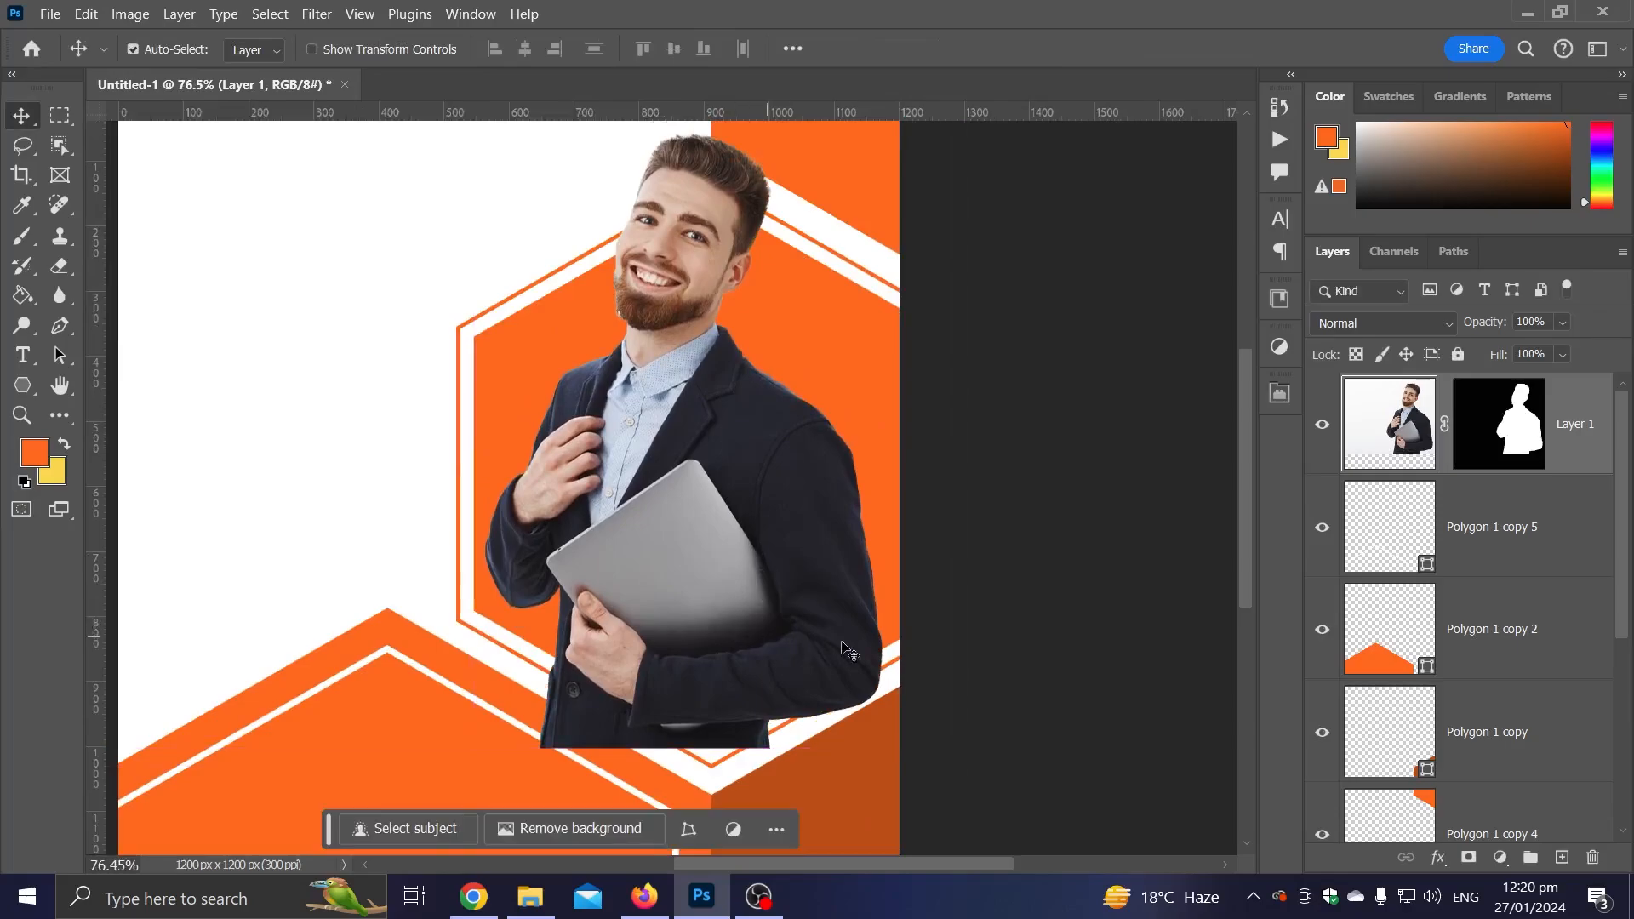
Step: Load the large solid hexagon's shape as a selection, target the man's layer mask and invert the selection
scroll(1473, 670, down, 3)
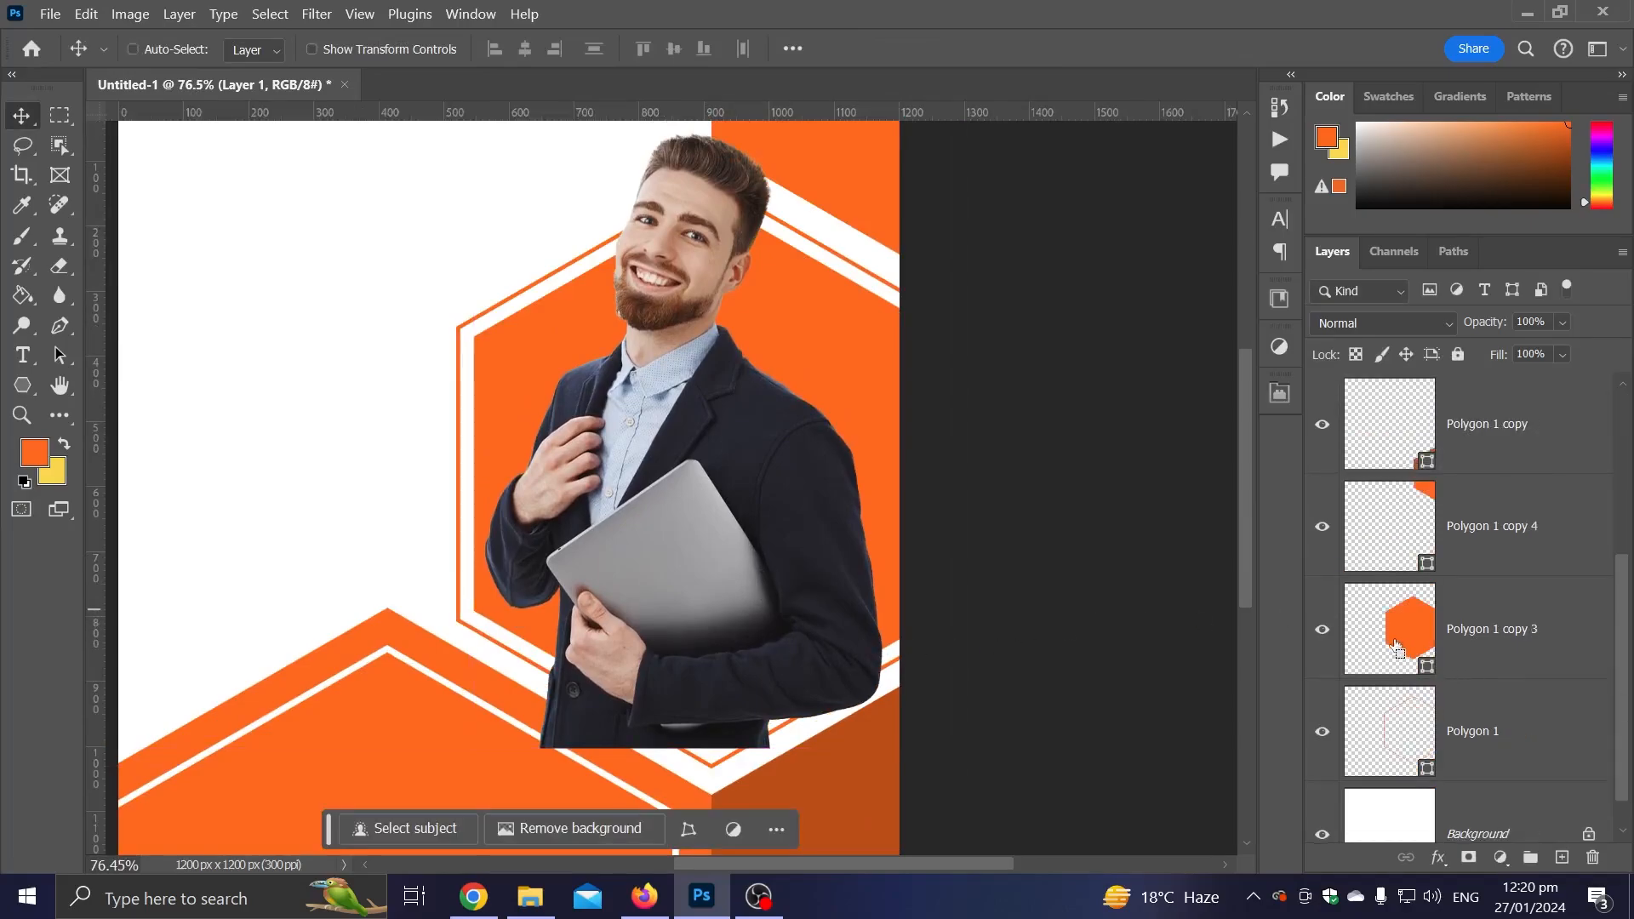
ctrl+click(1396, 647)
scroll(1518, 509, up, 3)
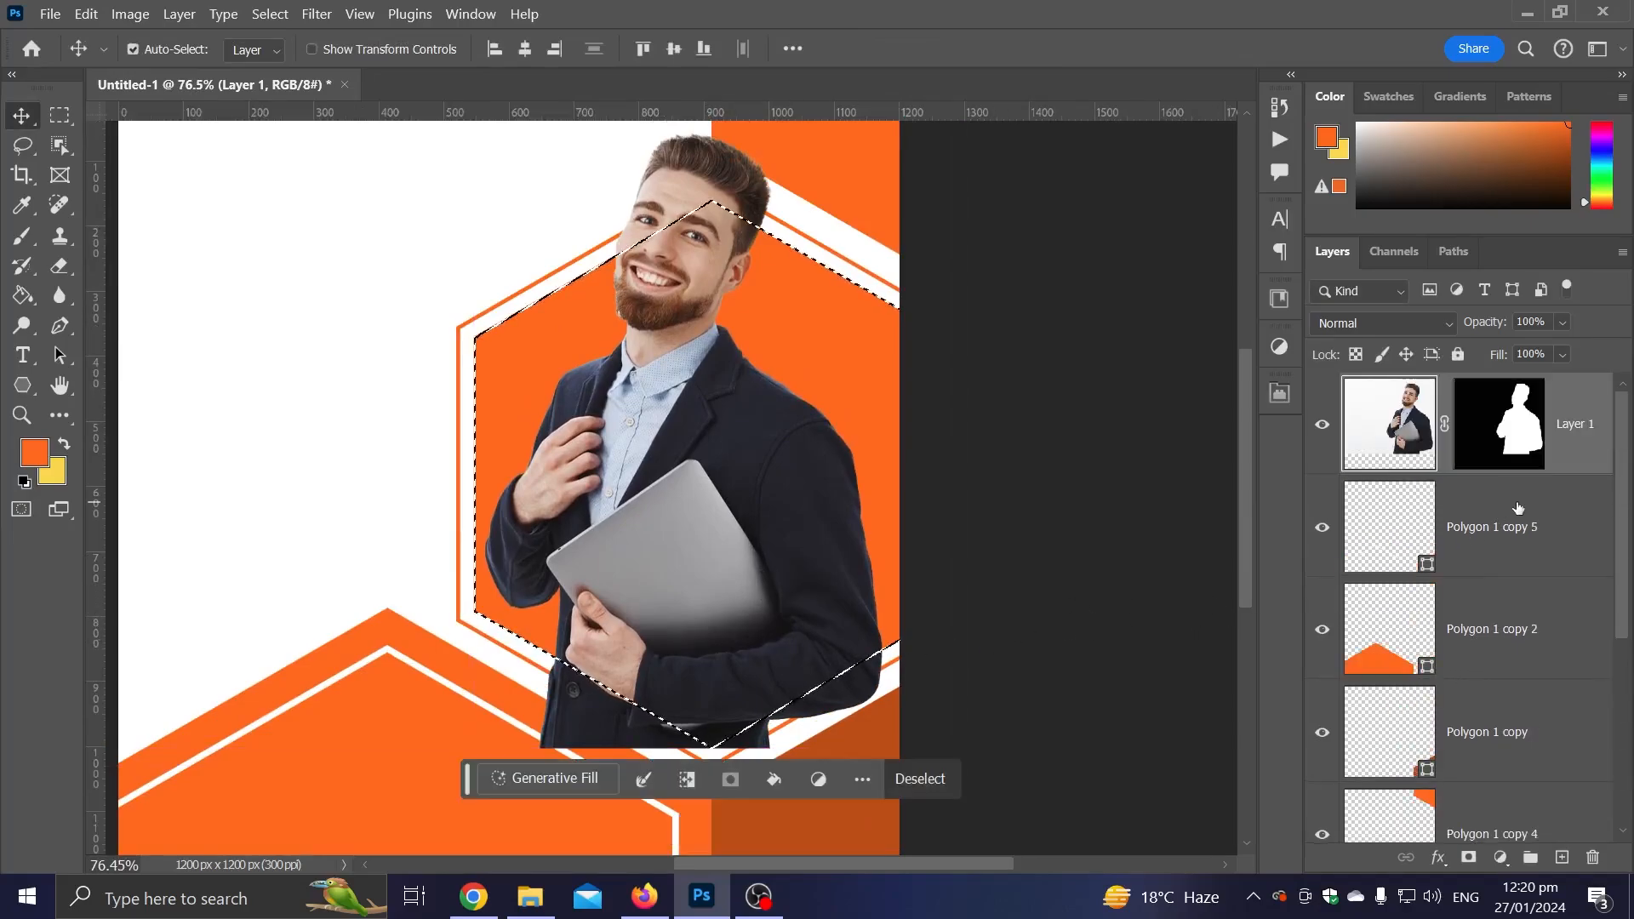
click(1500, 423)
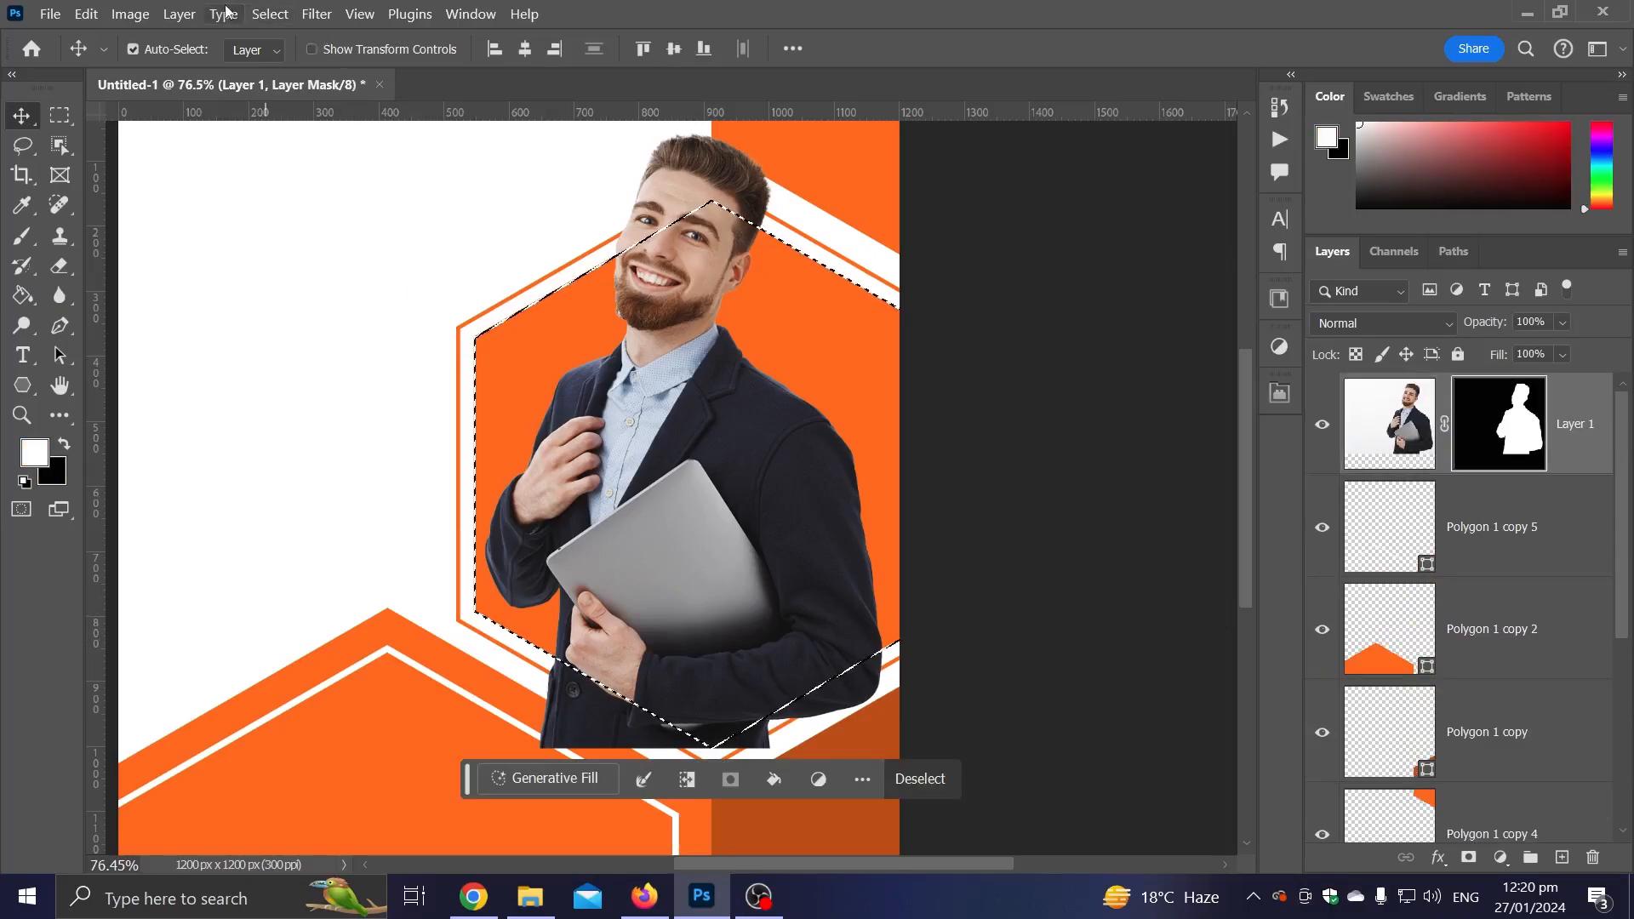
click(140, 15)
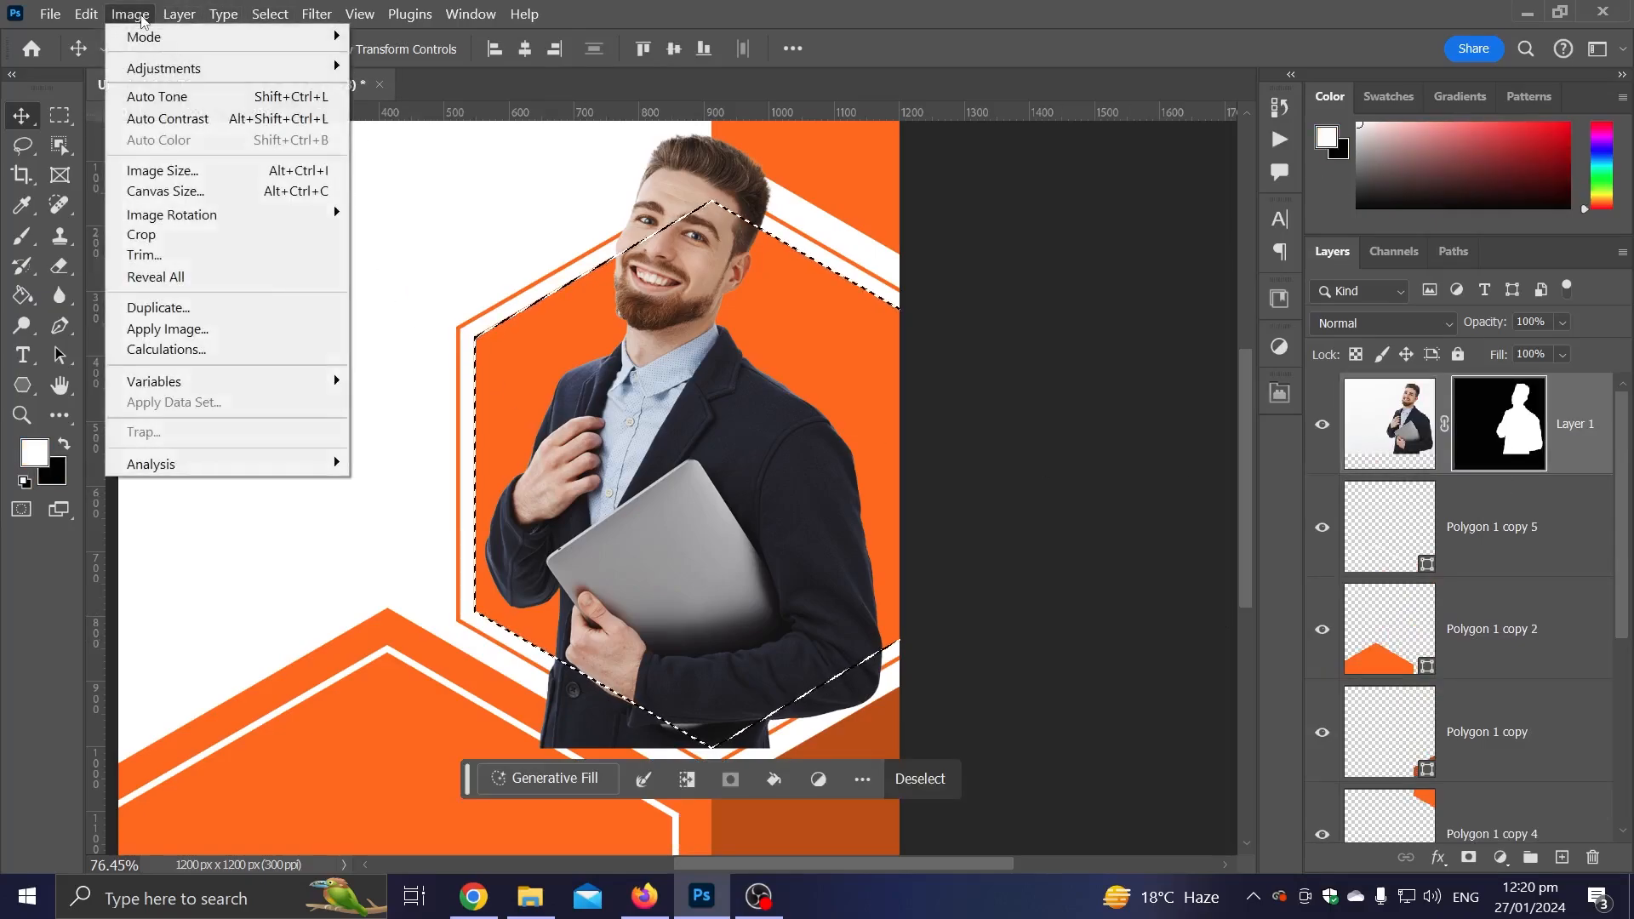
click(181, 15)
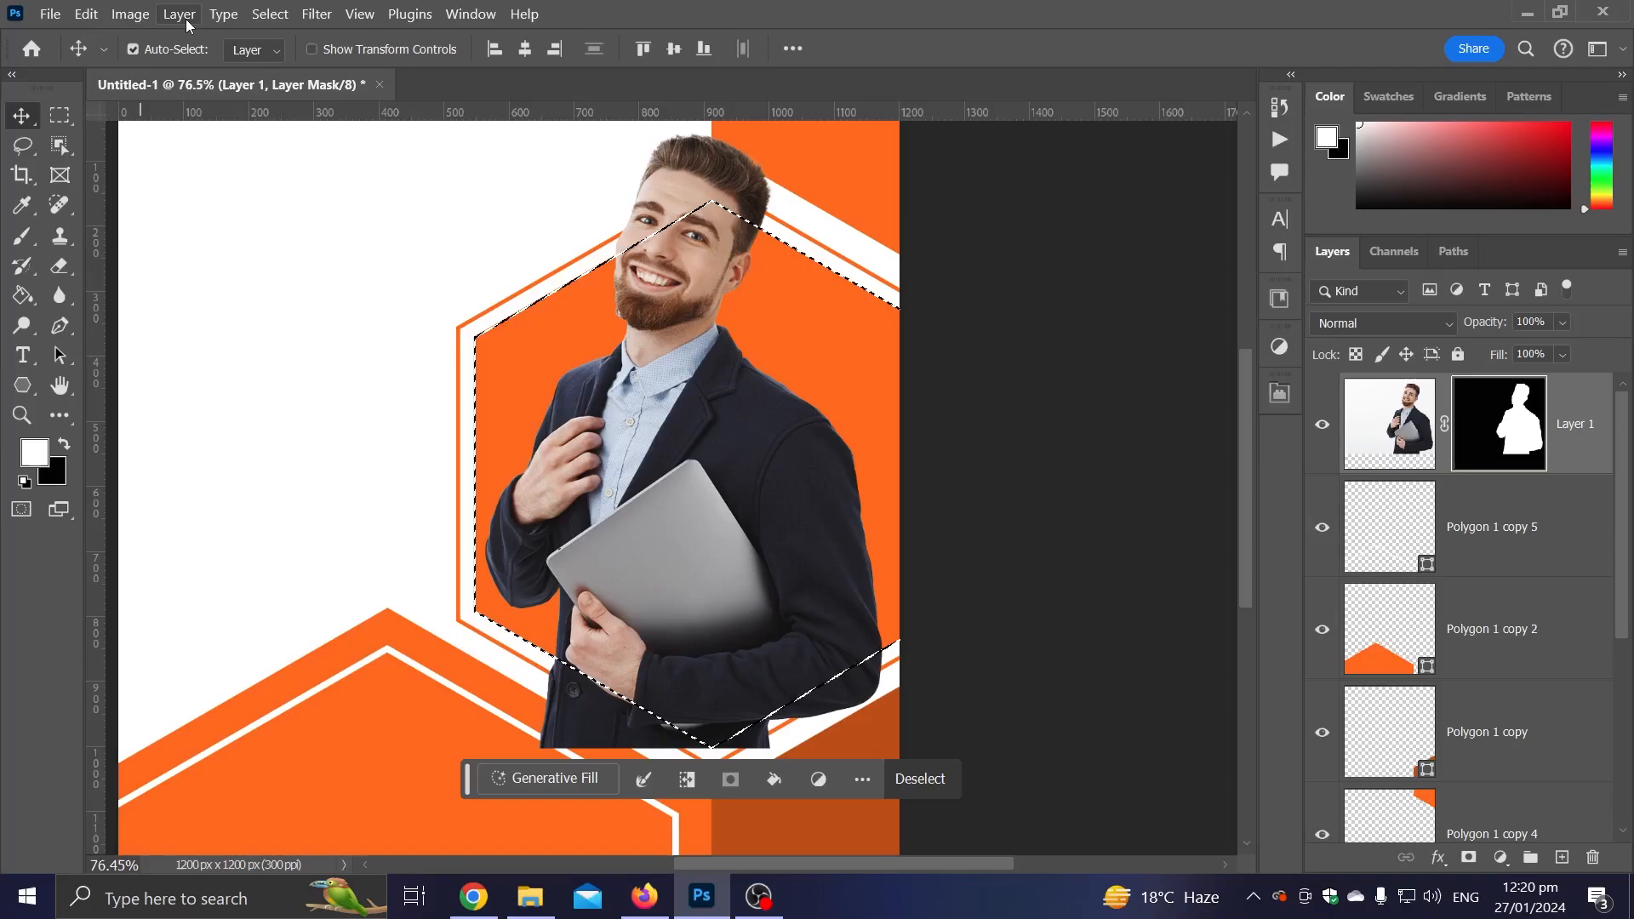
click(273, 17)
click(288, 99)
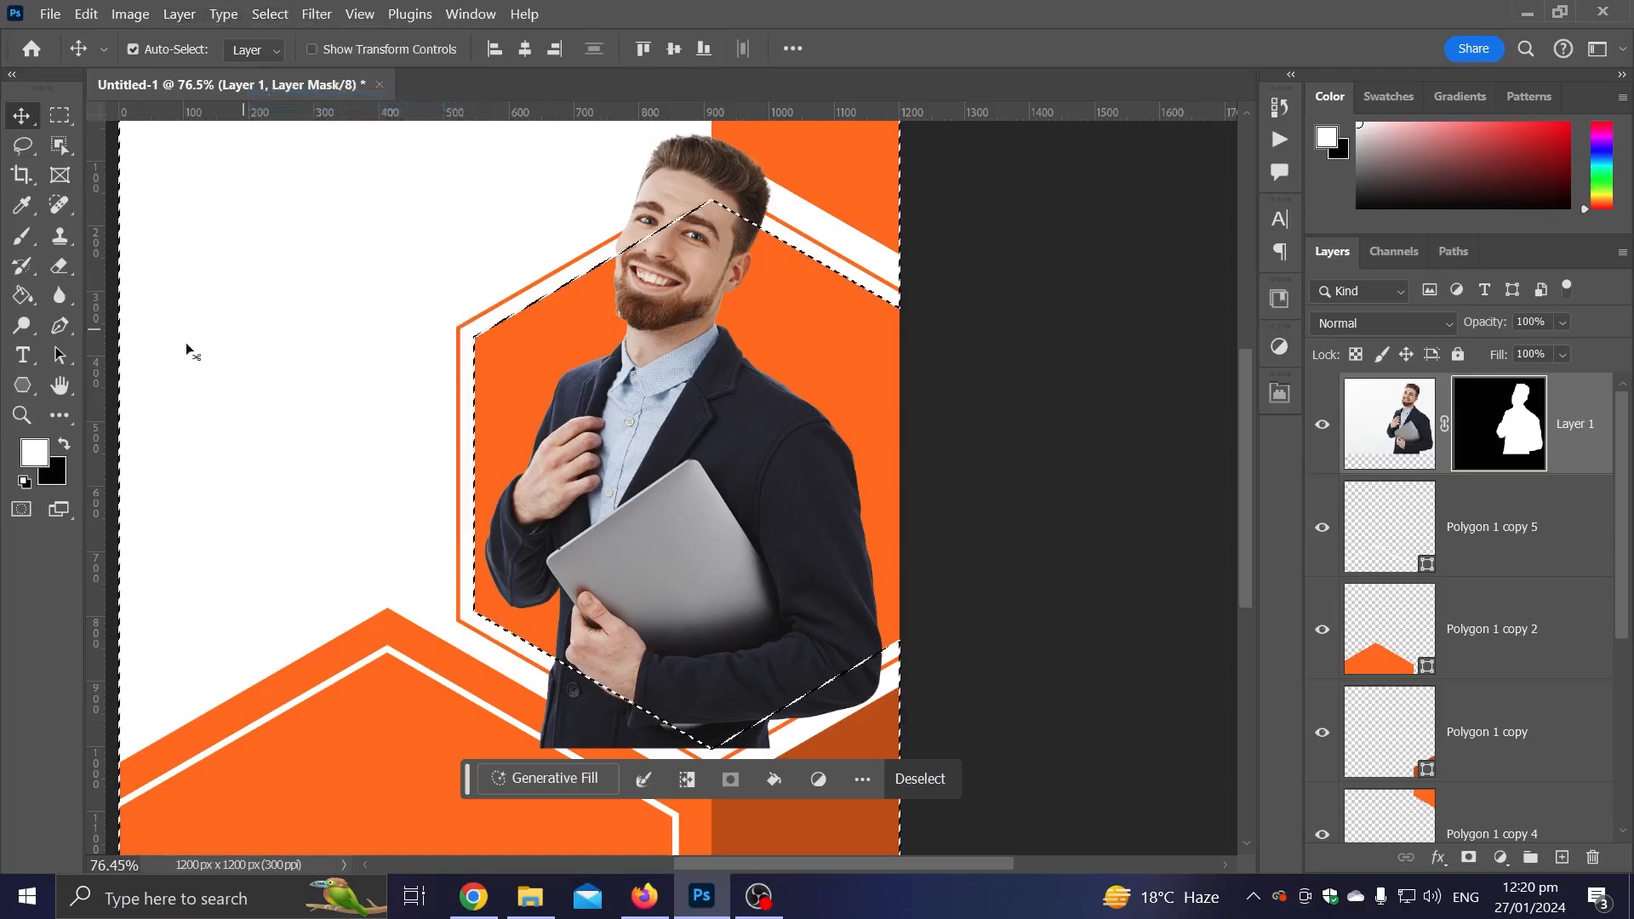
Step: Prepare the Brush tool with black as foreground color for the man's mask and open the brush settings
click(22, 235)
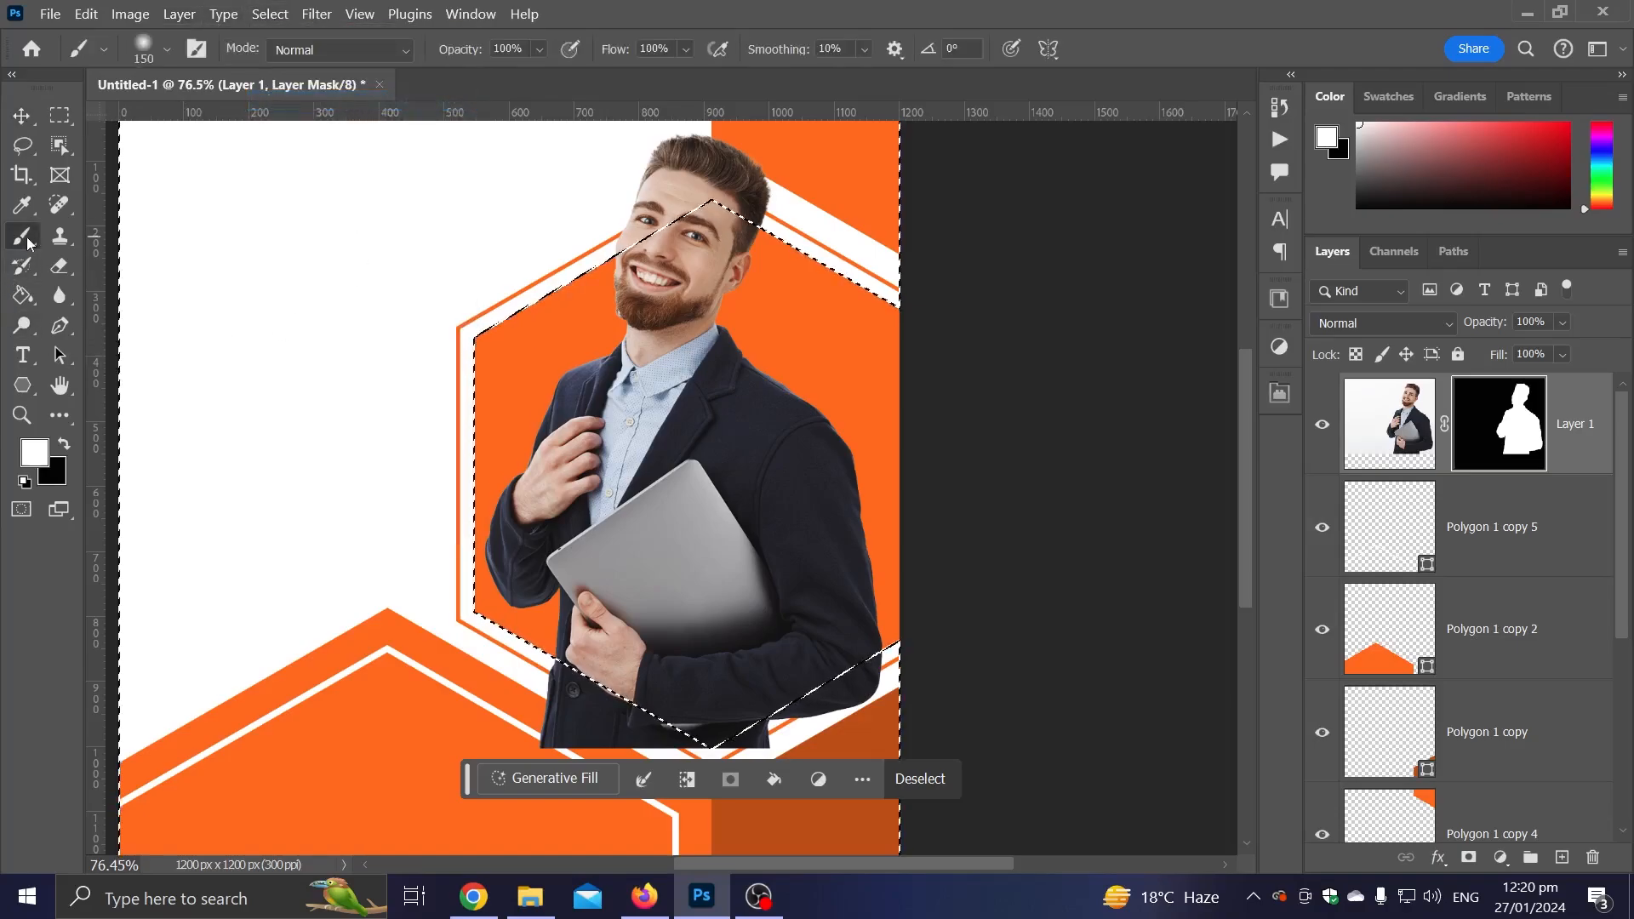
click(64, 443)
scroll(467, 628, up, 3)
scroll(675, 711, down, 4)
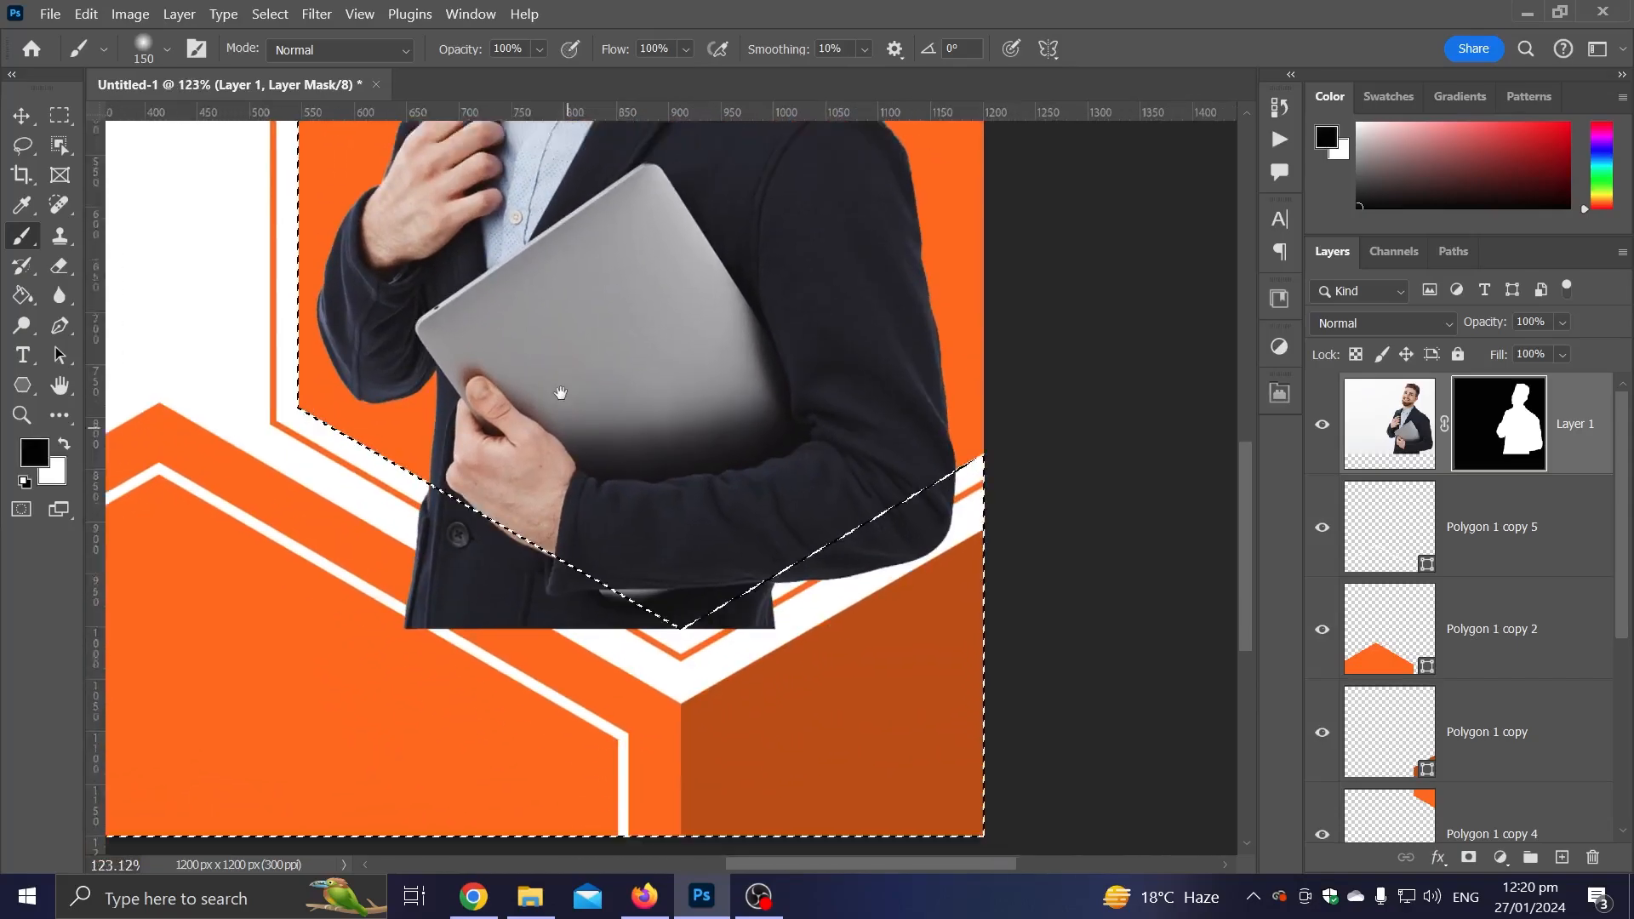
right_click(730, 536)
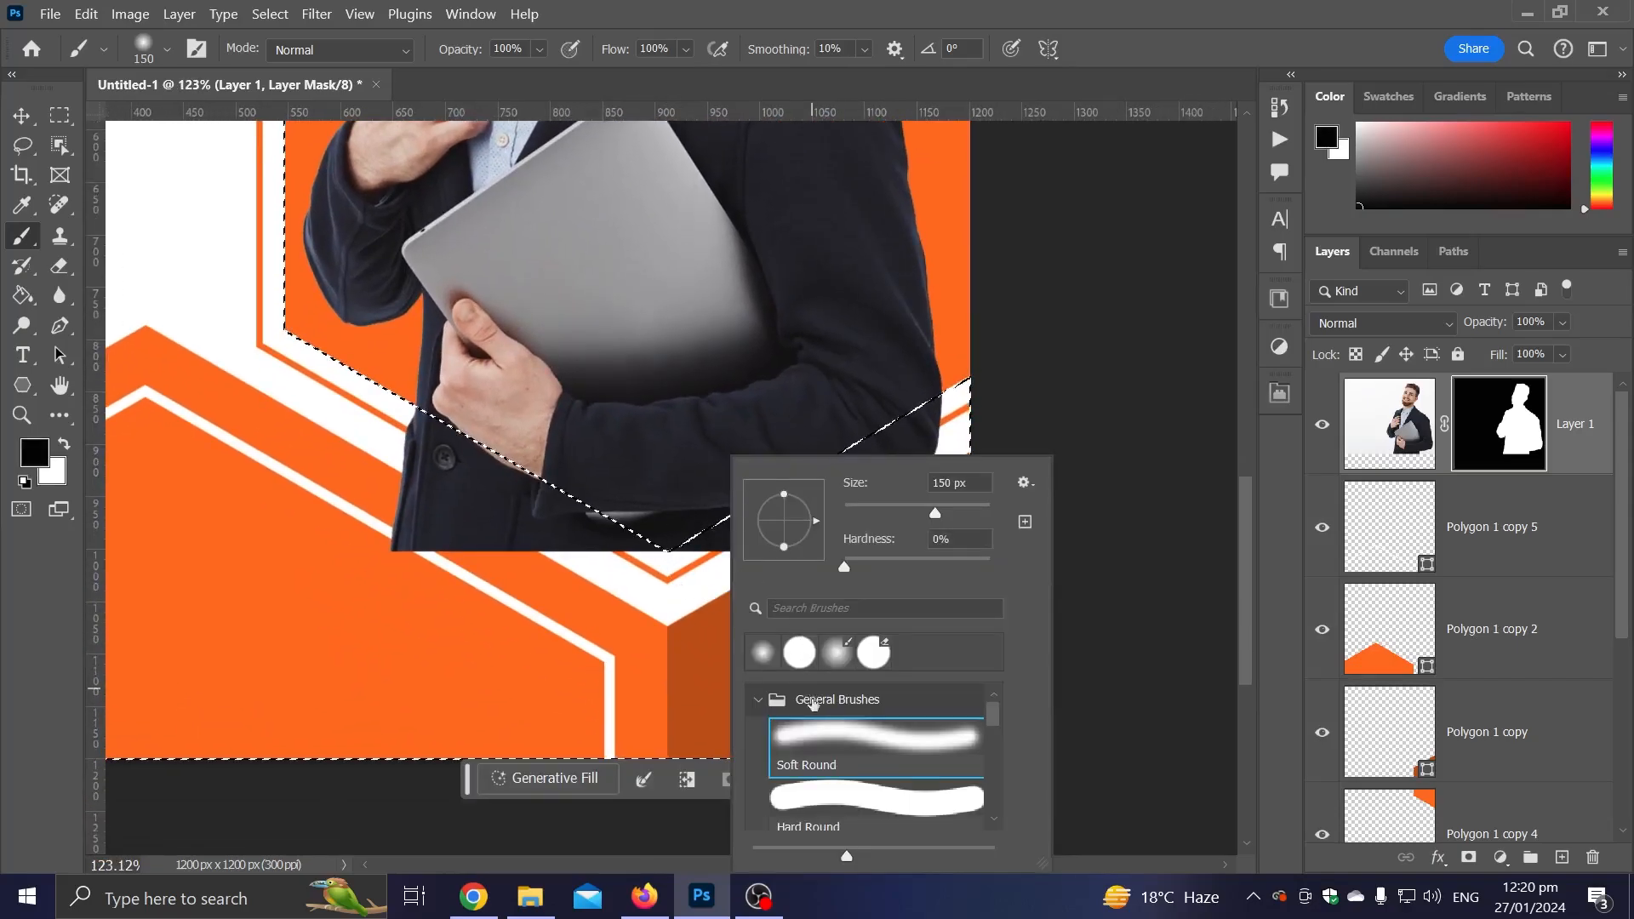